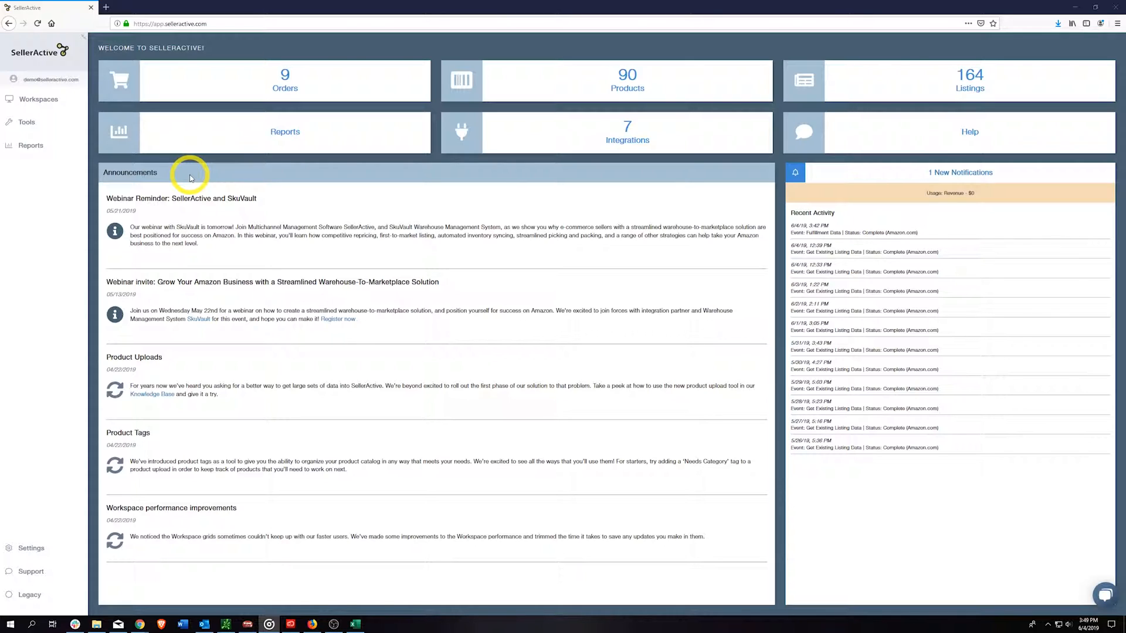
Step: Start a new pricing strategy for Amazon.com with the Algorithmic buy box type and proceed to its profit protection settings
click(24, 125)
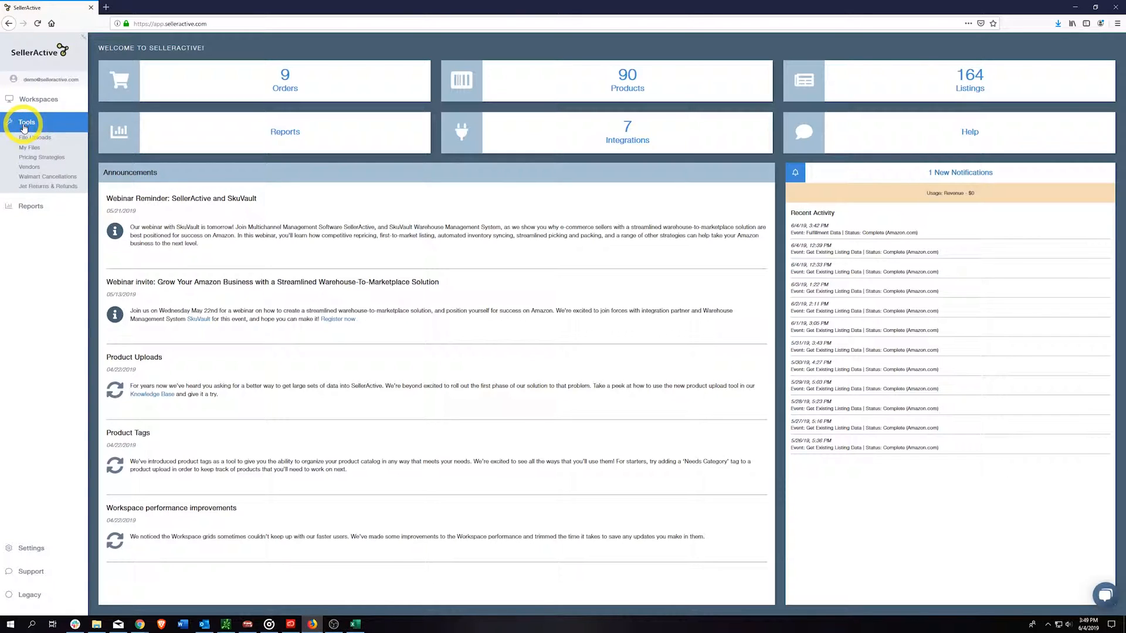
click(38, 158)
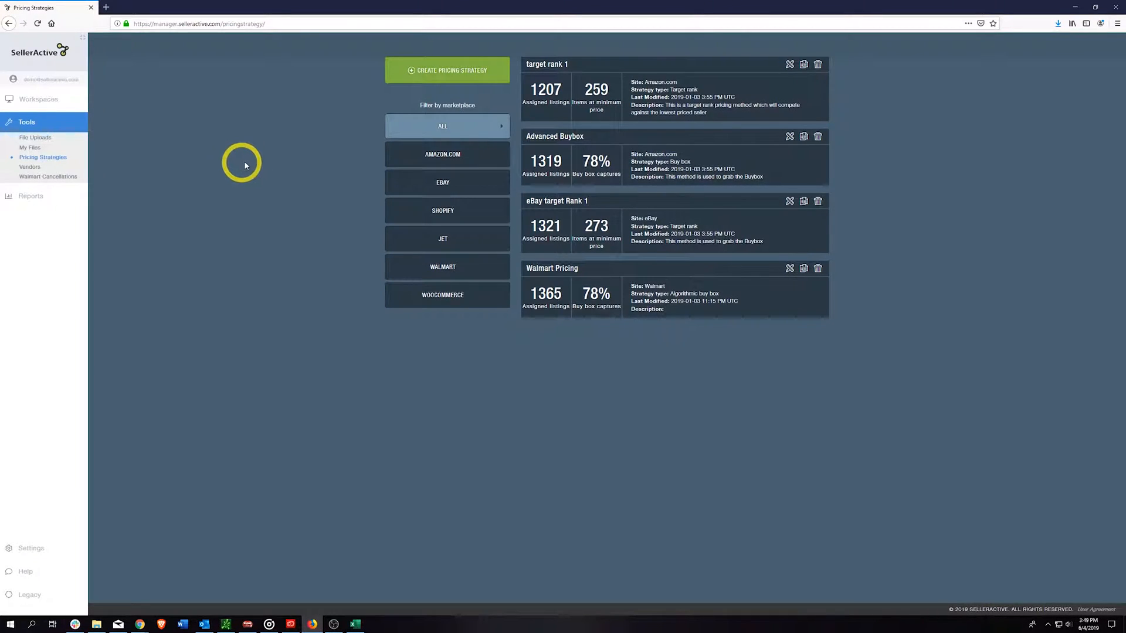
click(458, 73)
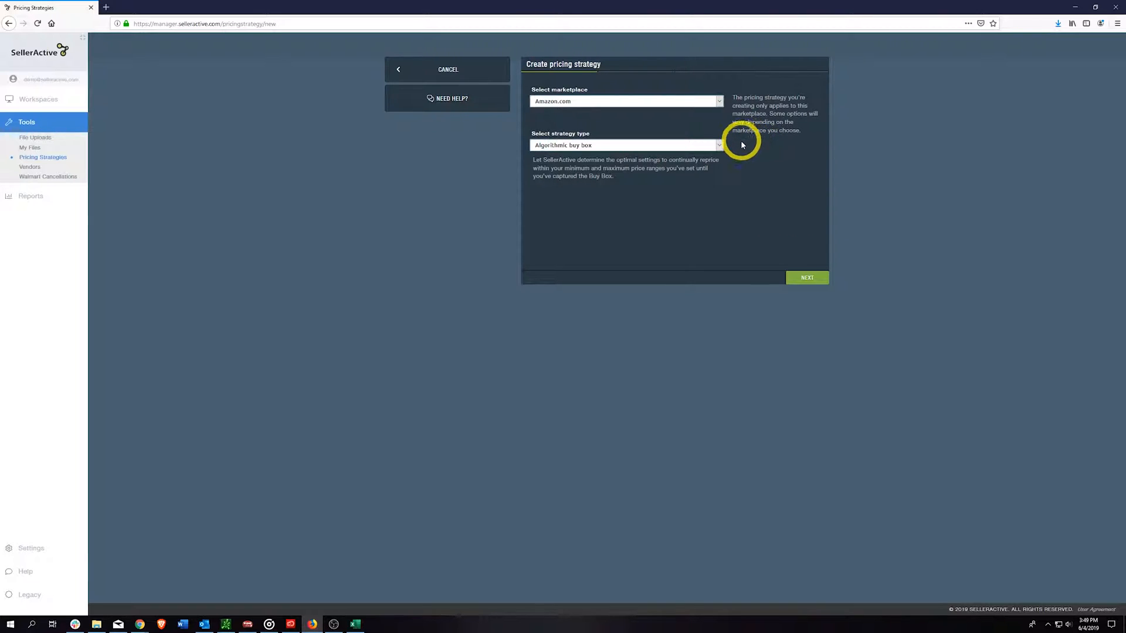
click(720, 145)
click(721, 146)
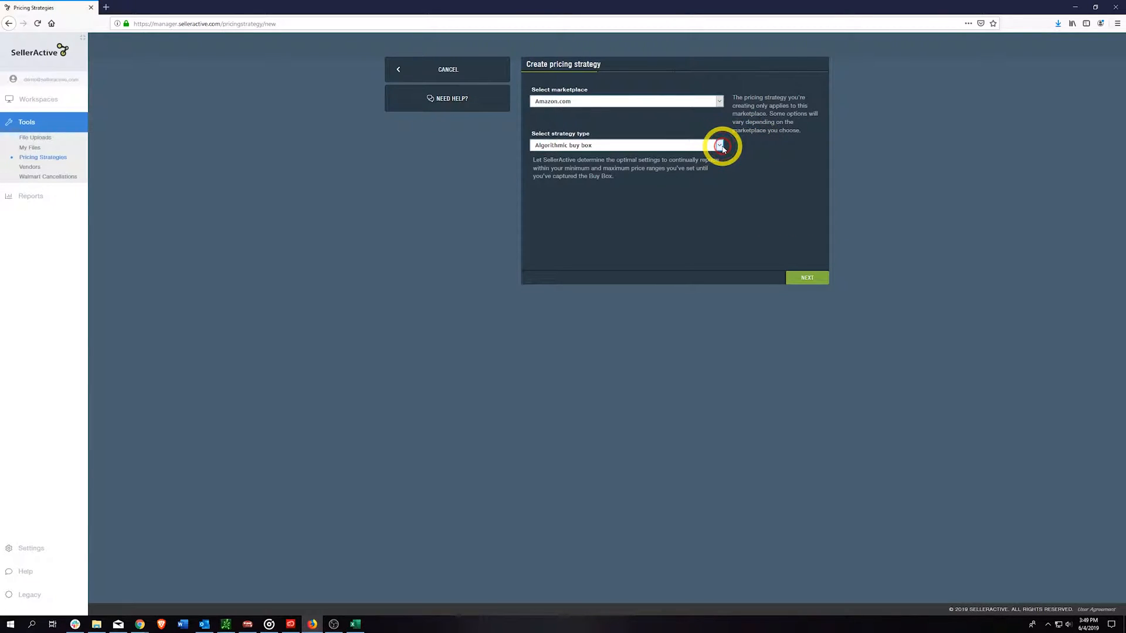
click(806, 277)
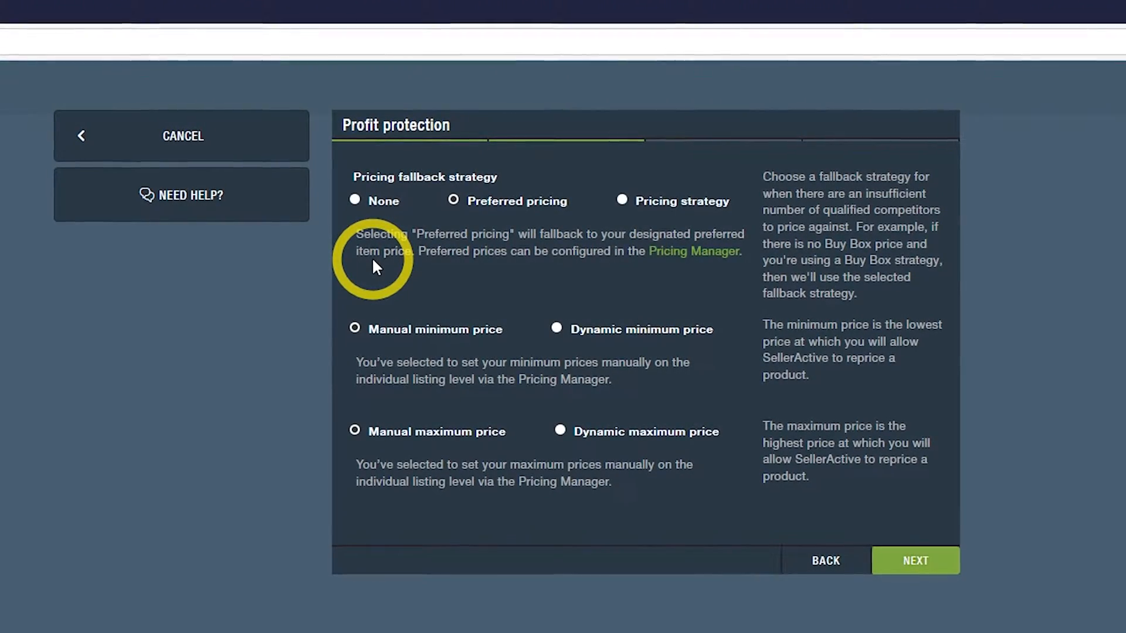
Step: Choose a pricing strategy as the fallback with target rank 1, keeping the minimum price manual
click(354, 204)
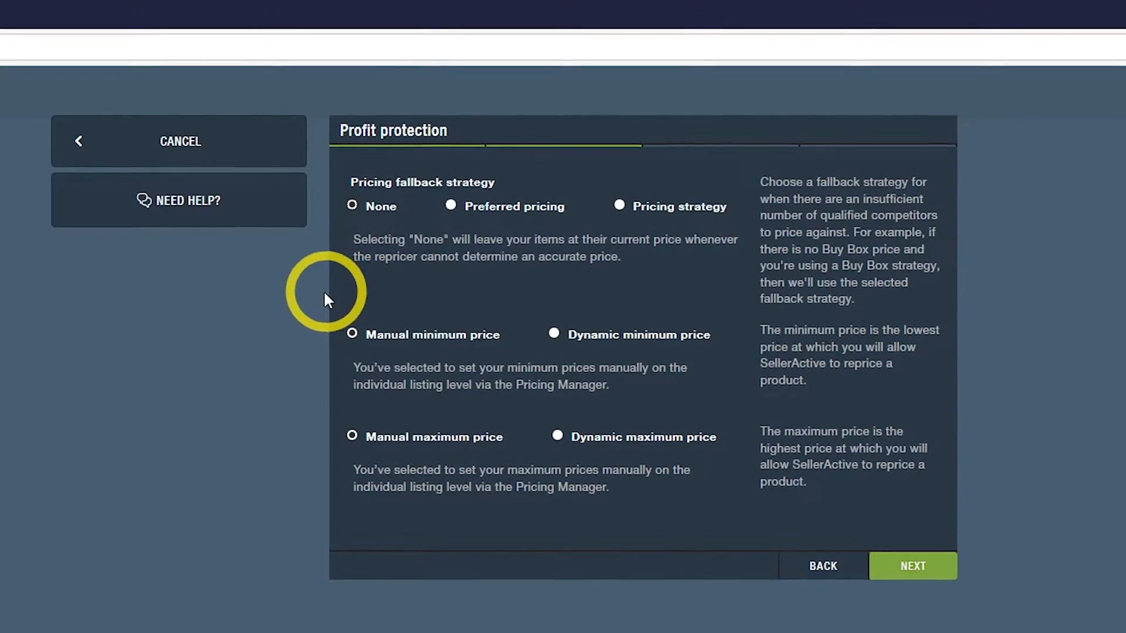
click(450, 209)
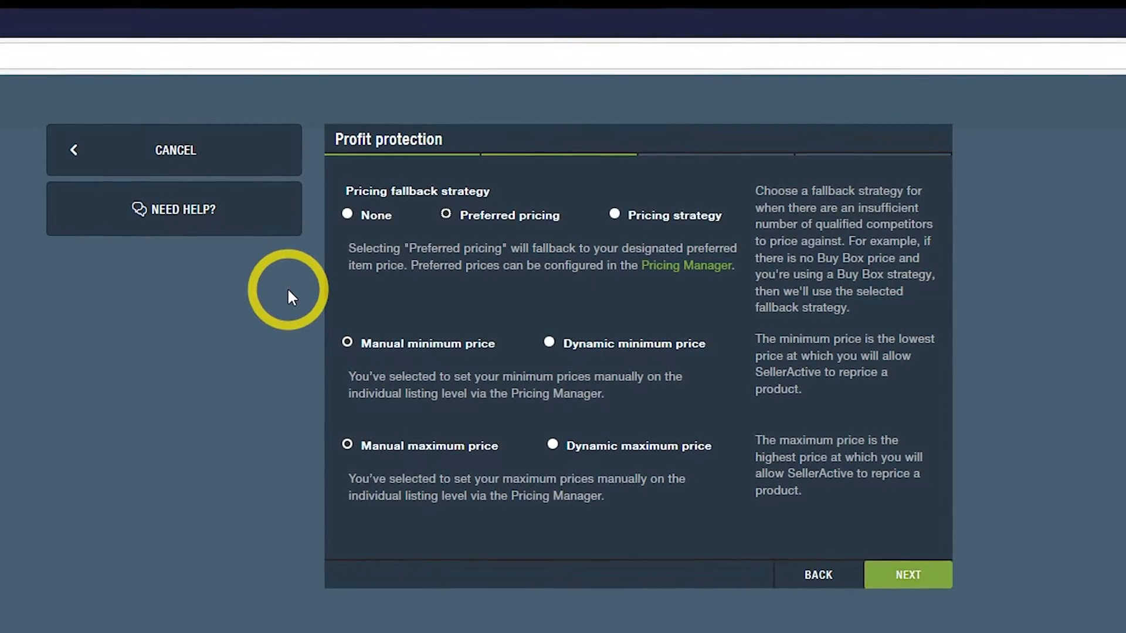
click(613, 212)
click(481, 251)
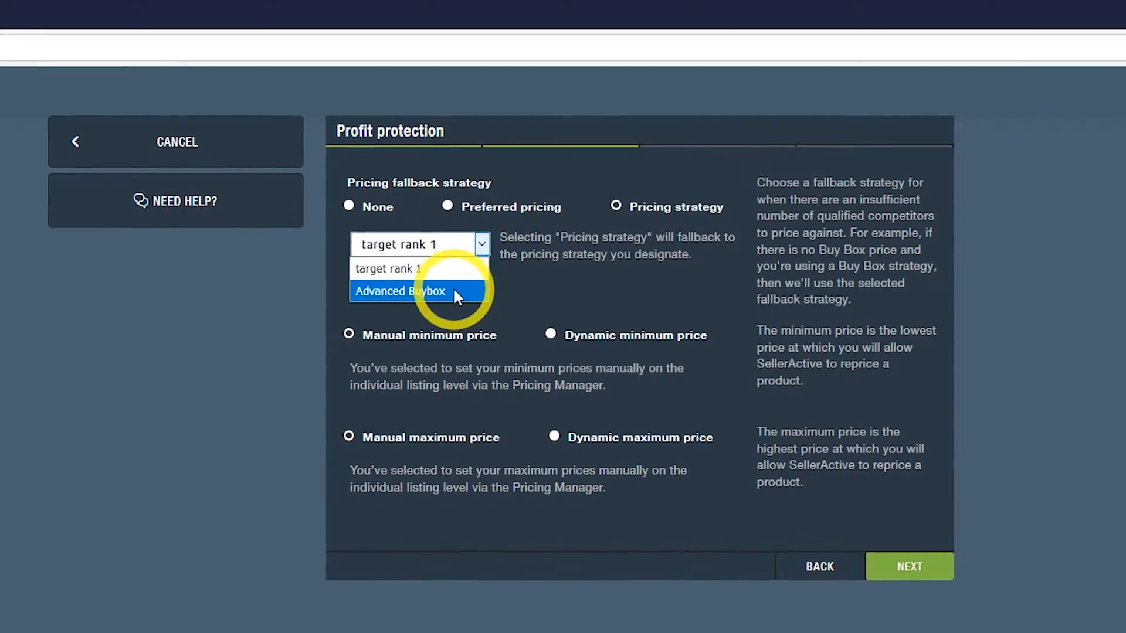
click(300, 259)
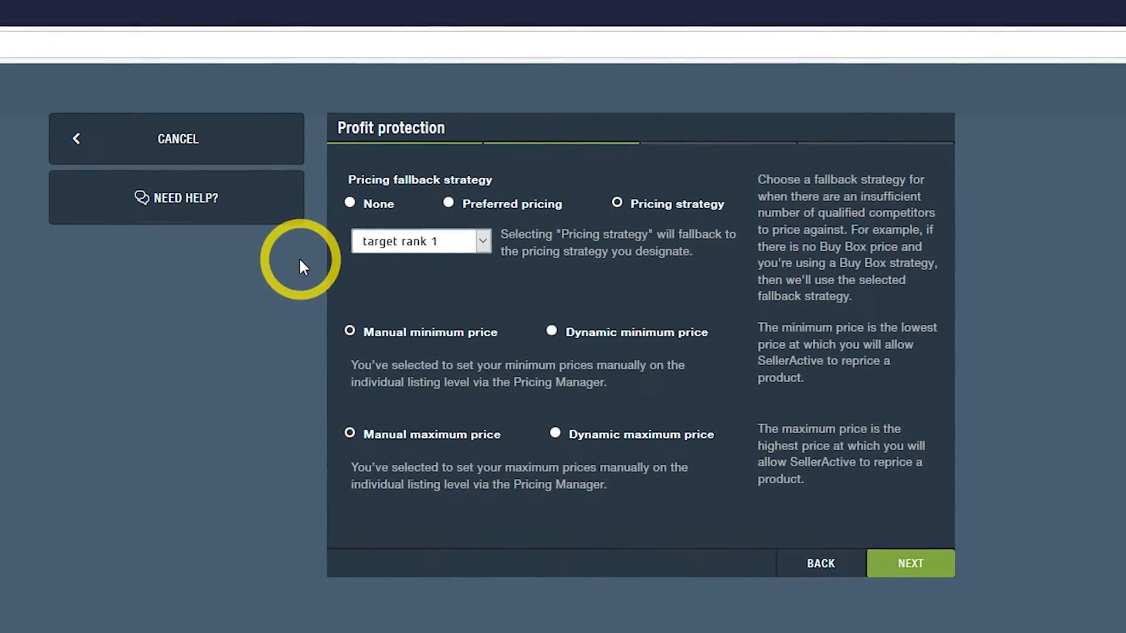
click(351, 327)
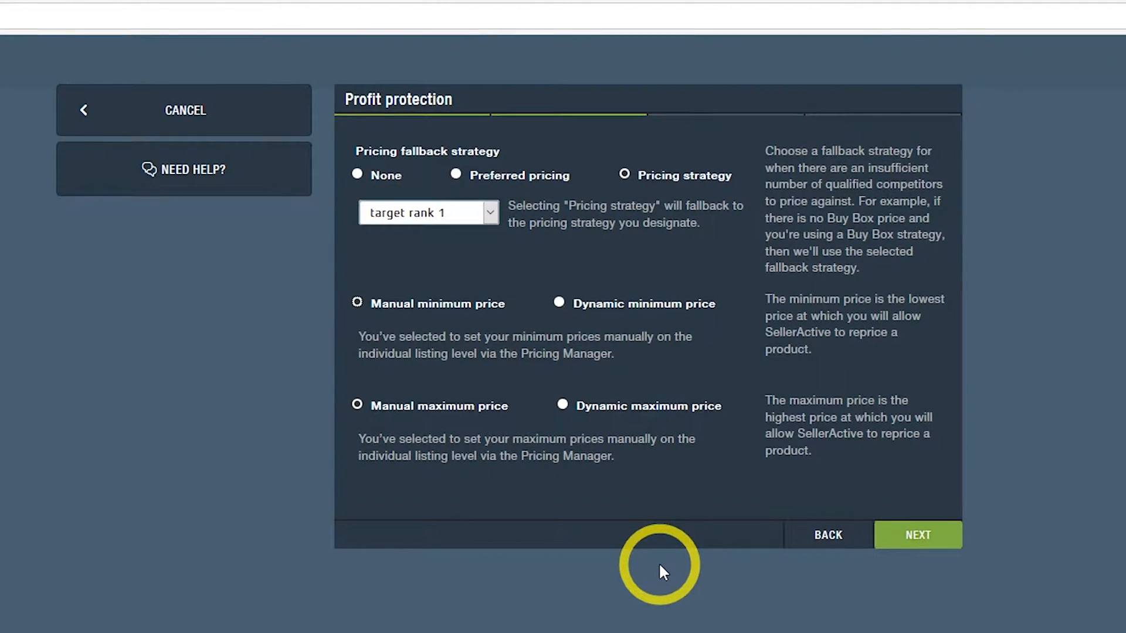
Step: Make the minimum and maximum prices dynamic and base the minimum price formula on Cost plus fees
click(560, 302)
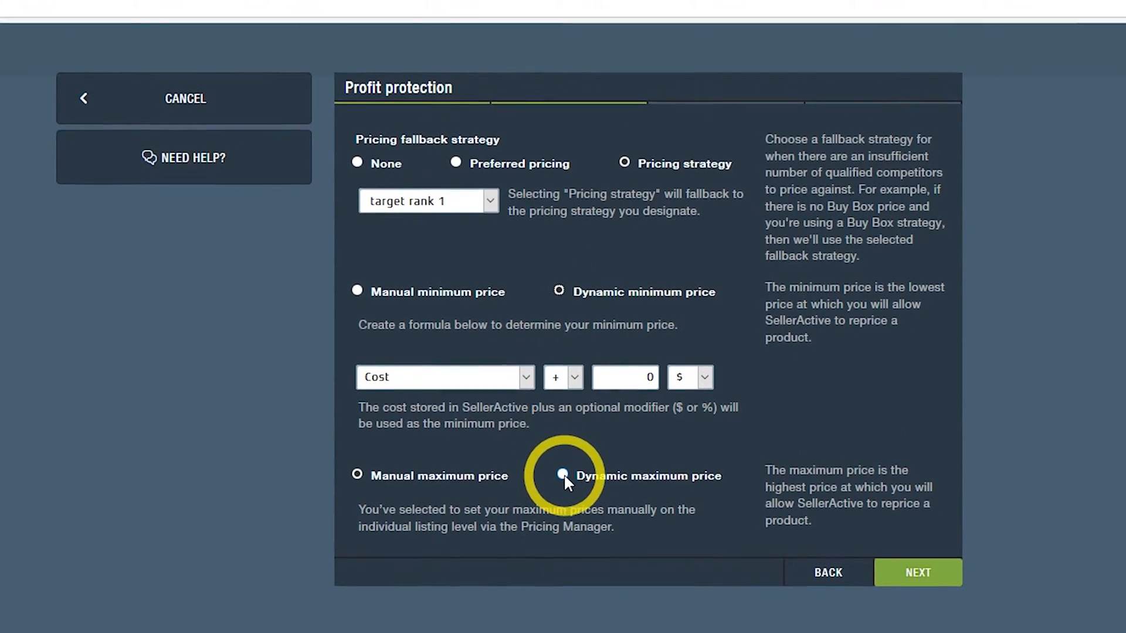
click(563, 475)
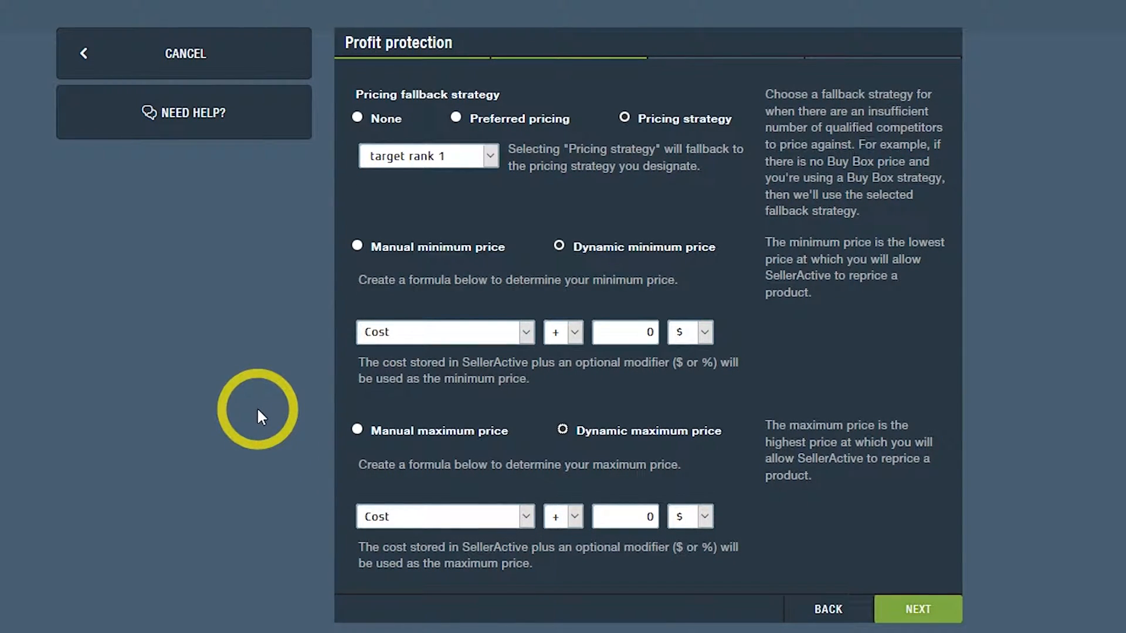
click(526, 332)
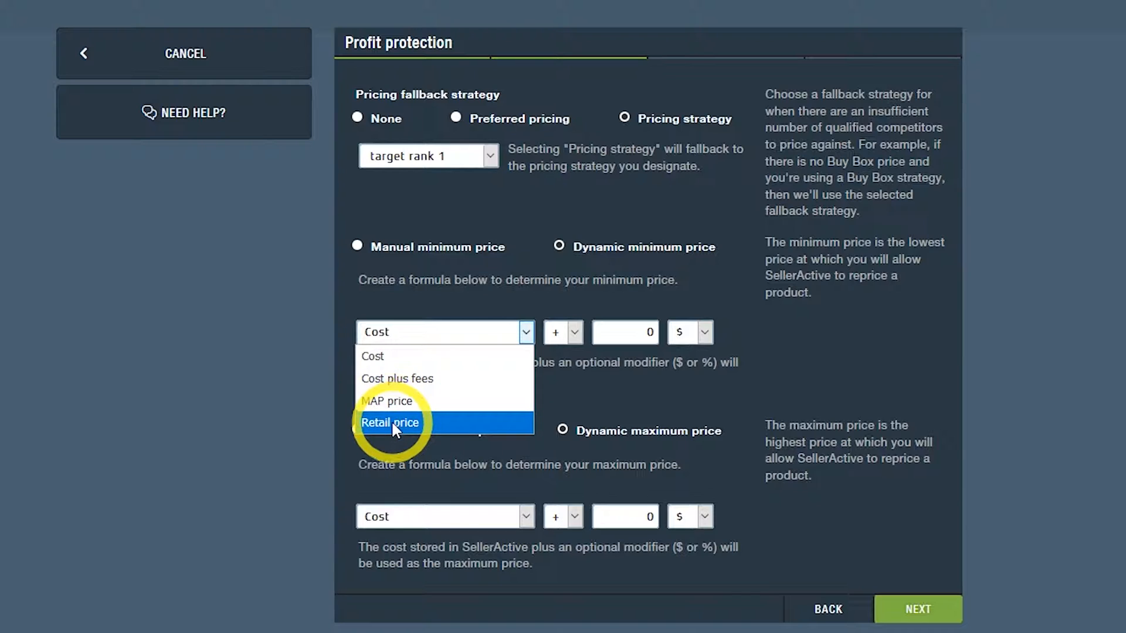
click(413, 384)
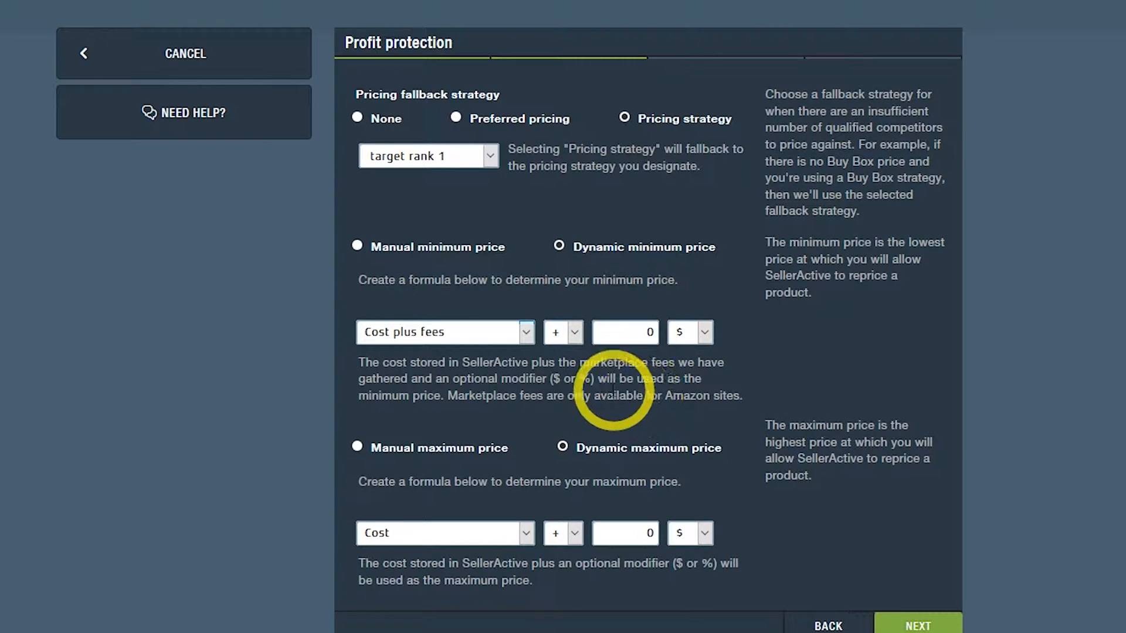
Step: Set the minimum price formula's modifier to plus 30 dollars, and cancel the new pricing strategy
click(575, 333)
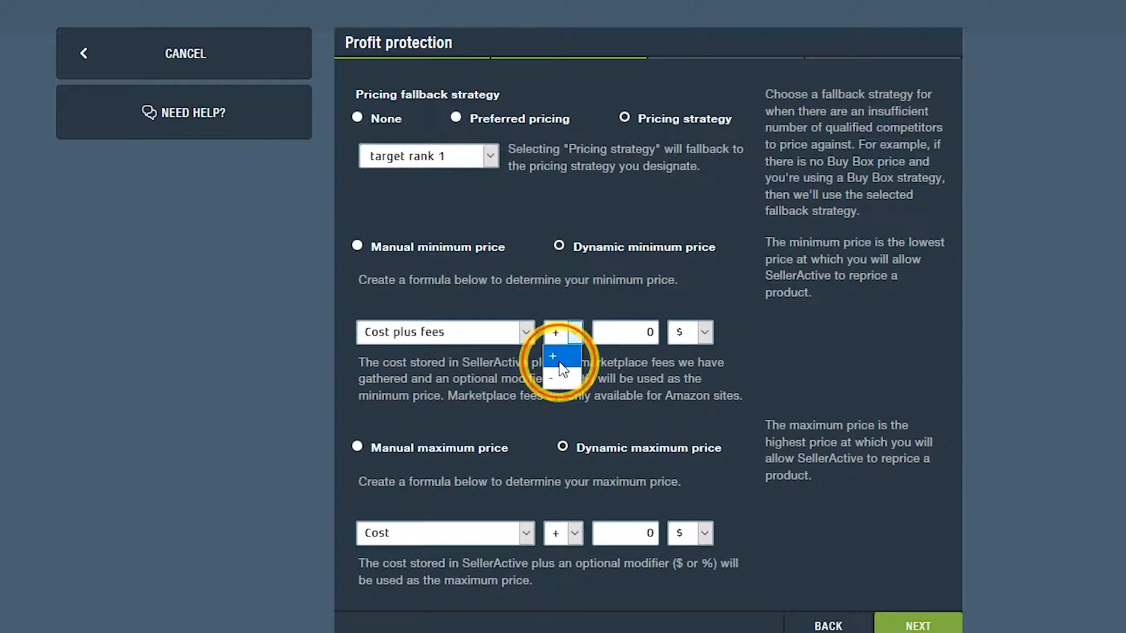
click(704, 333)
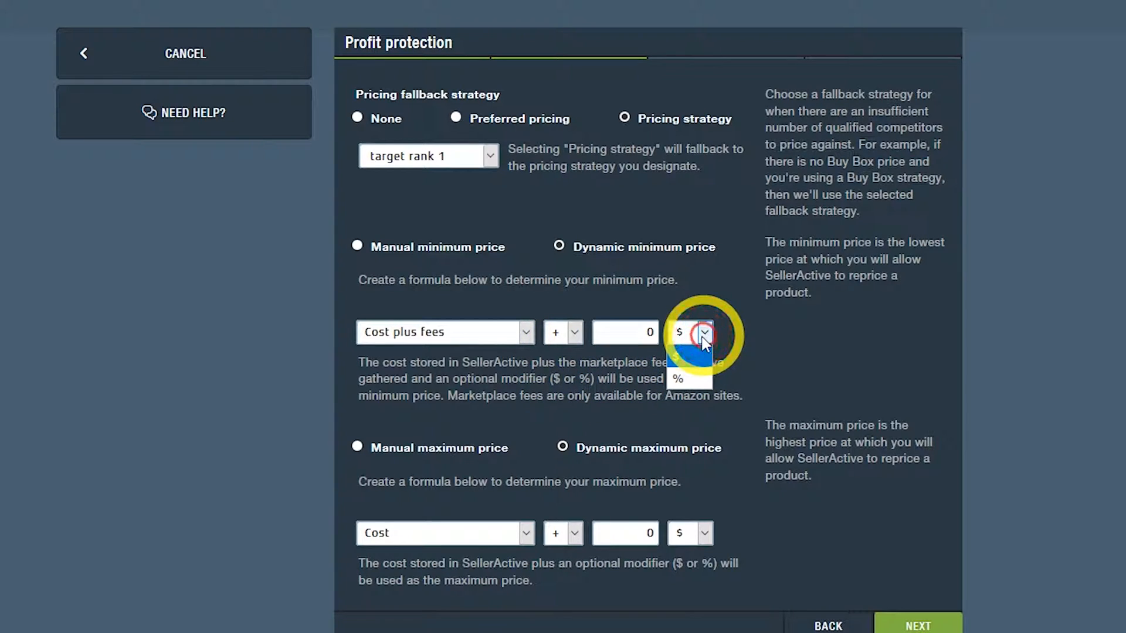
click(680, 356)
click(653, 333)
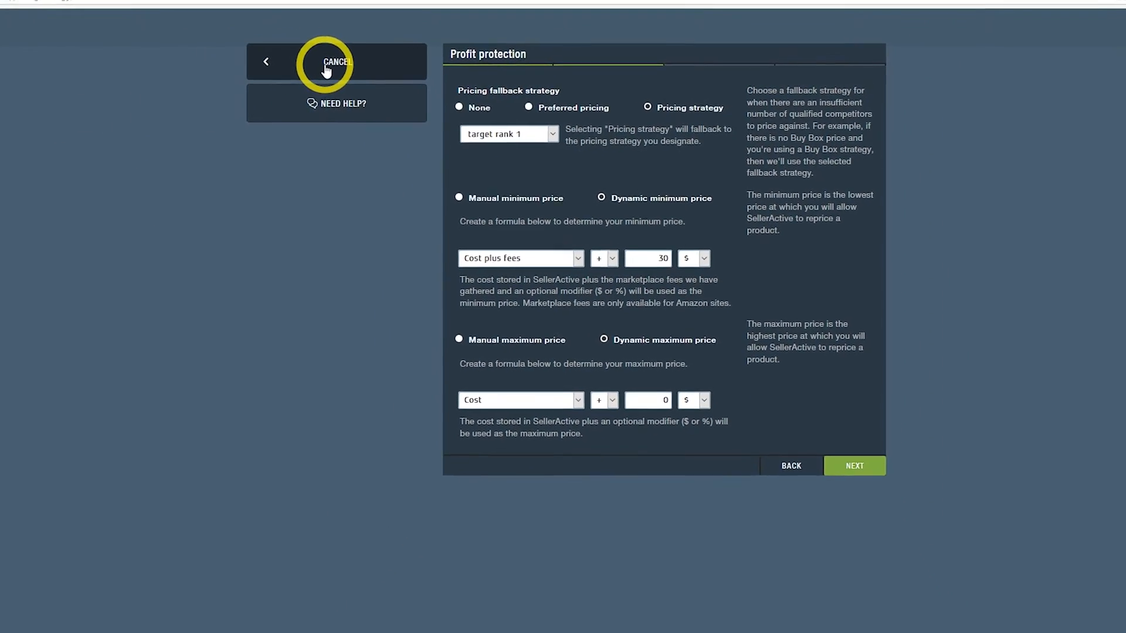
click(259, 65)
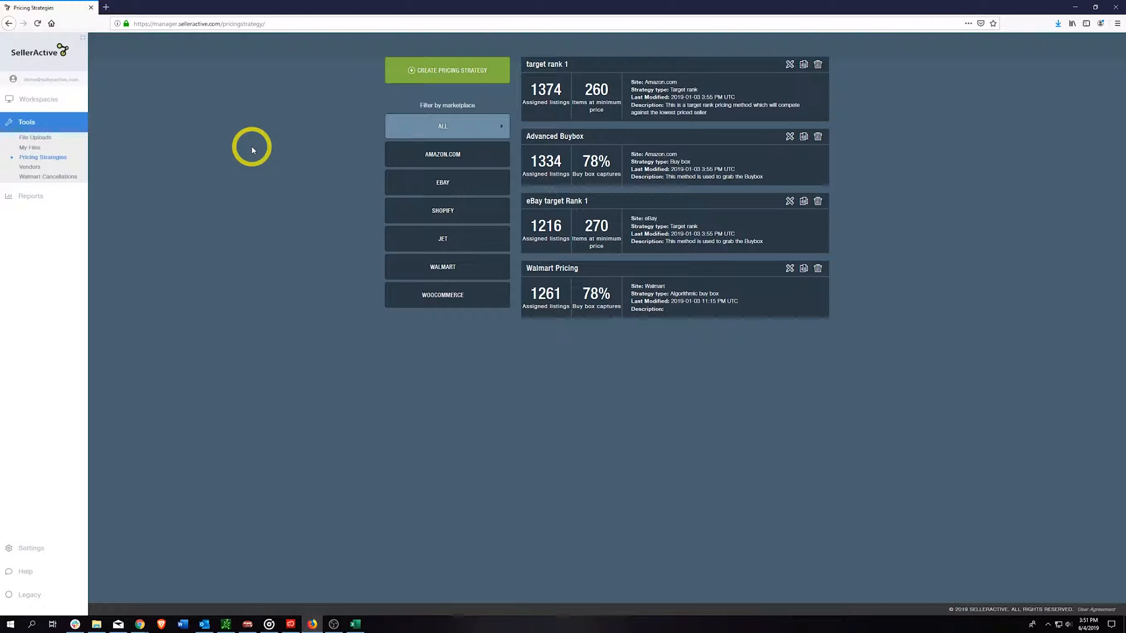
Step: Add the Maximum Price column to the Listings workspace and order the price columns as Minimum Price, Price, Maximum Price
click(36, 101)
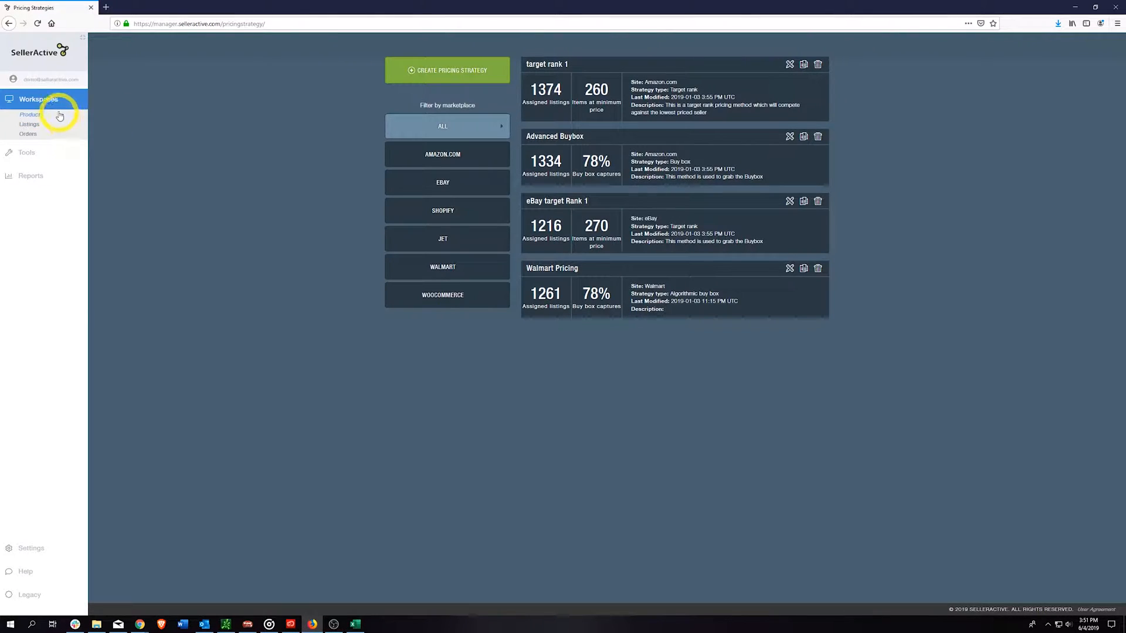
click(29, 126)
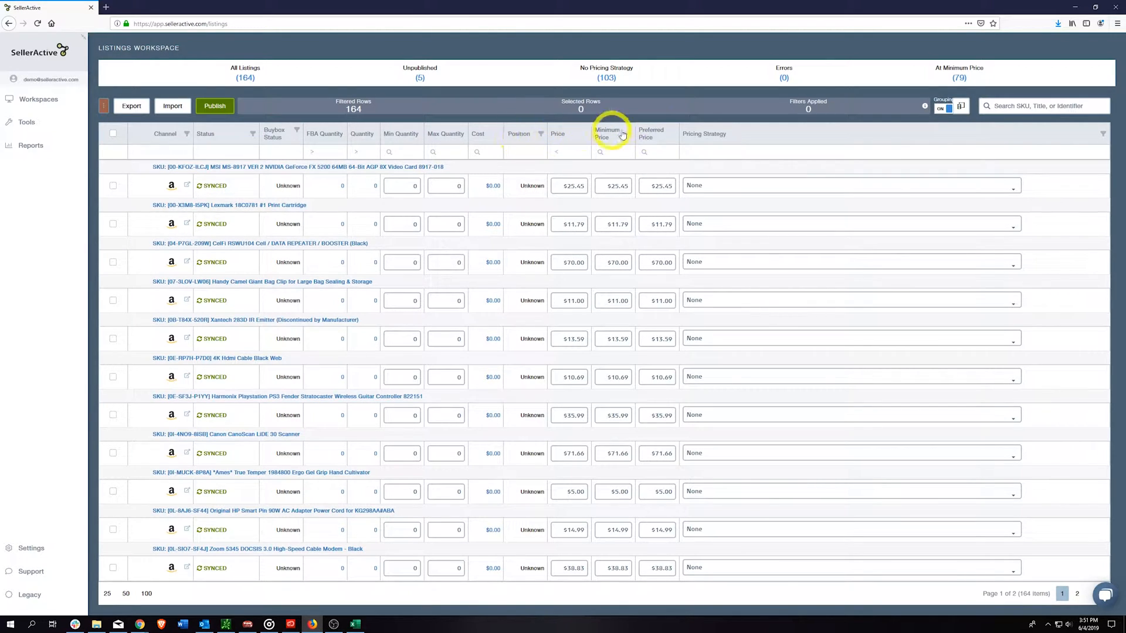
click(962, 108)
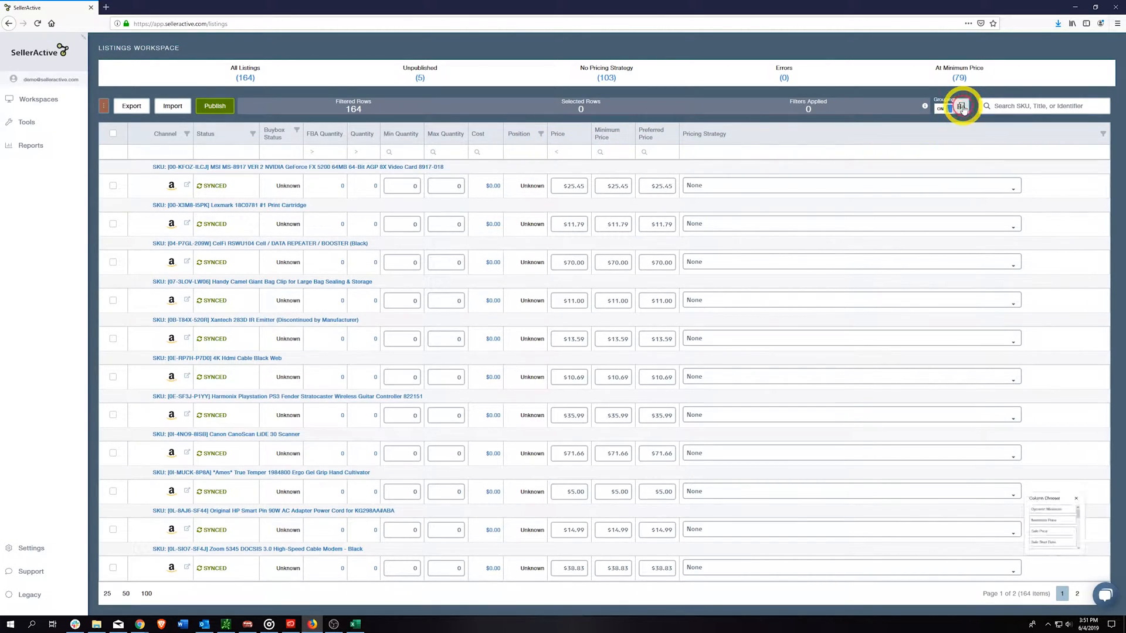
drag(1048, 468, 1037, 176)
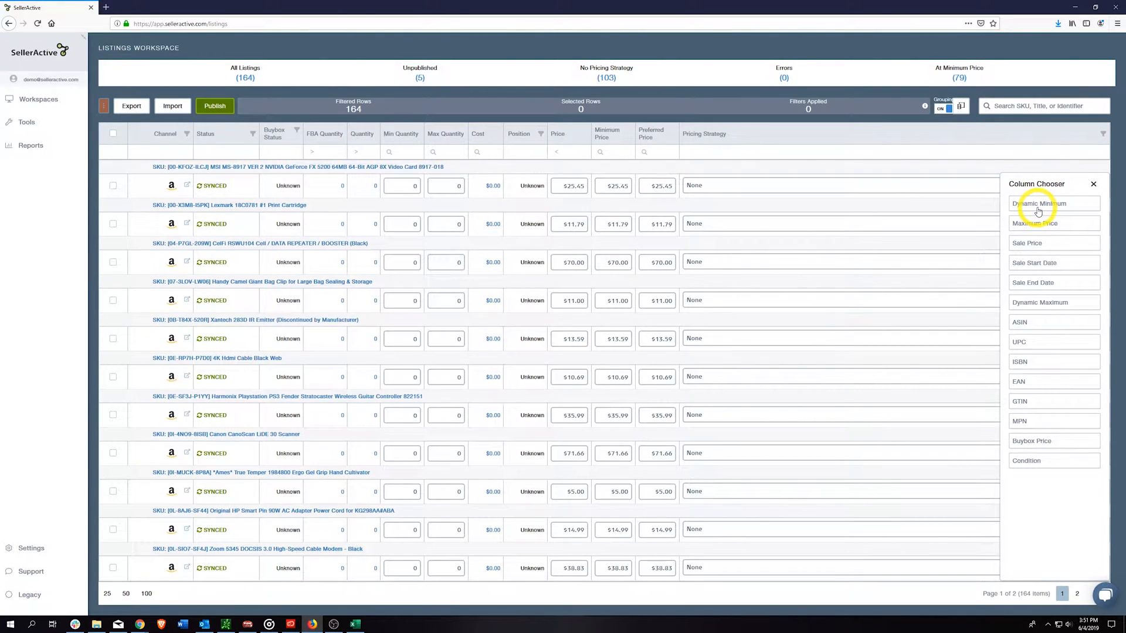
drag(1038, 233, 547, 131)
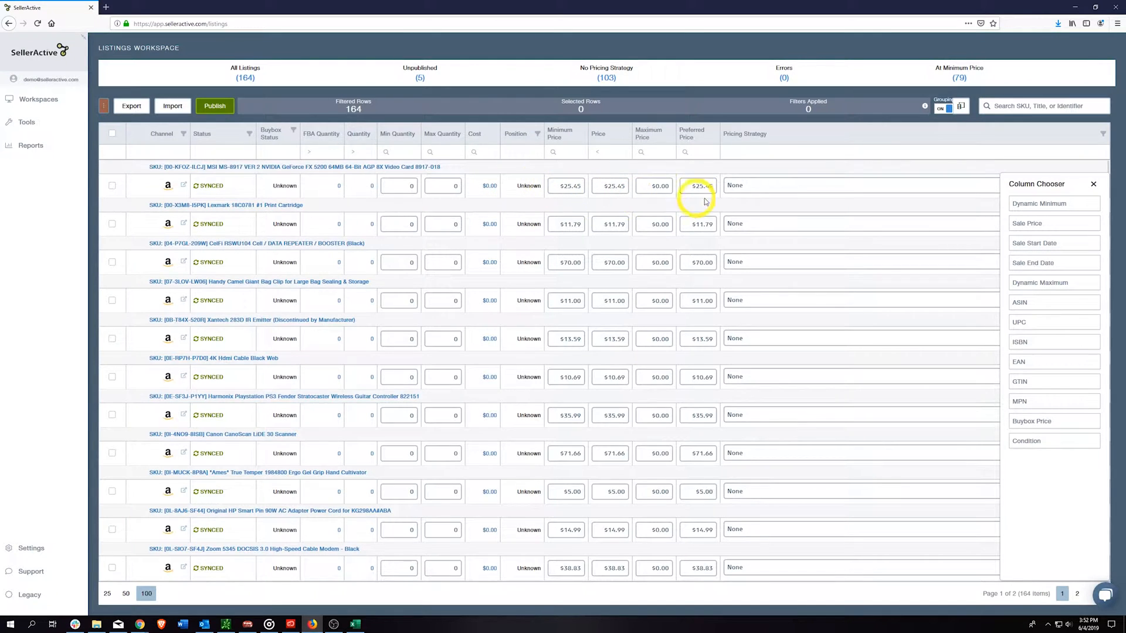
click(1093, 184)
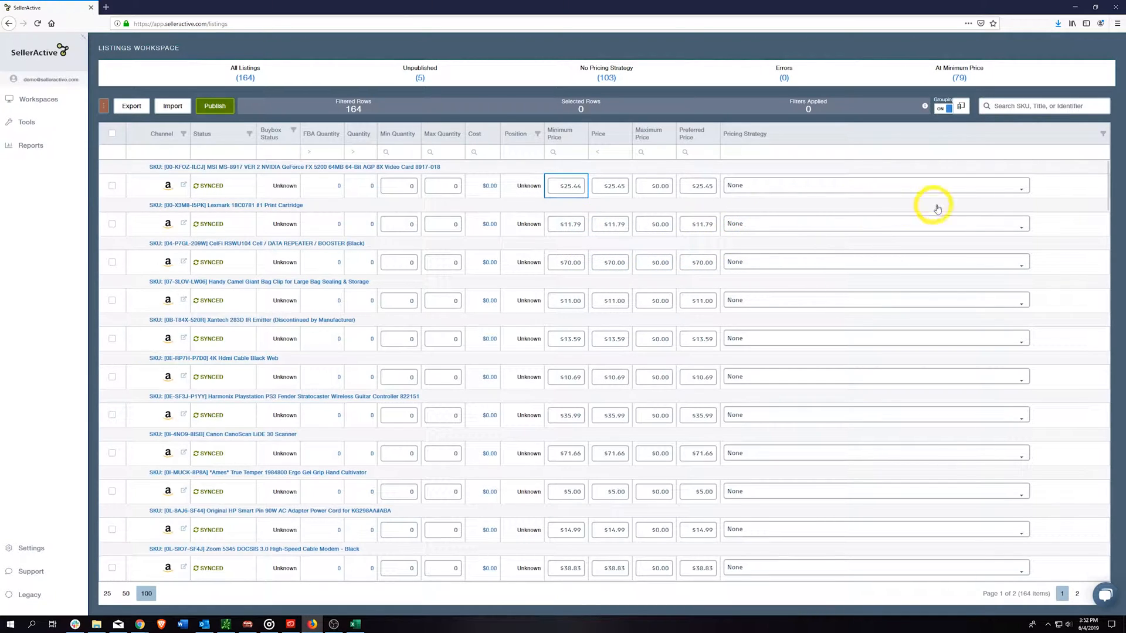
Step: Set the first listing's minimum price to $25.44 and view the pricing strategies that can be assigned to it
click(1025, 193)
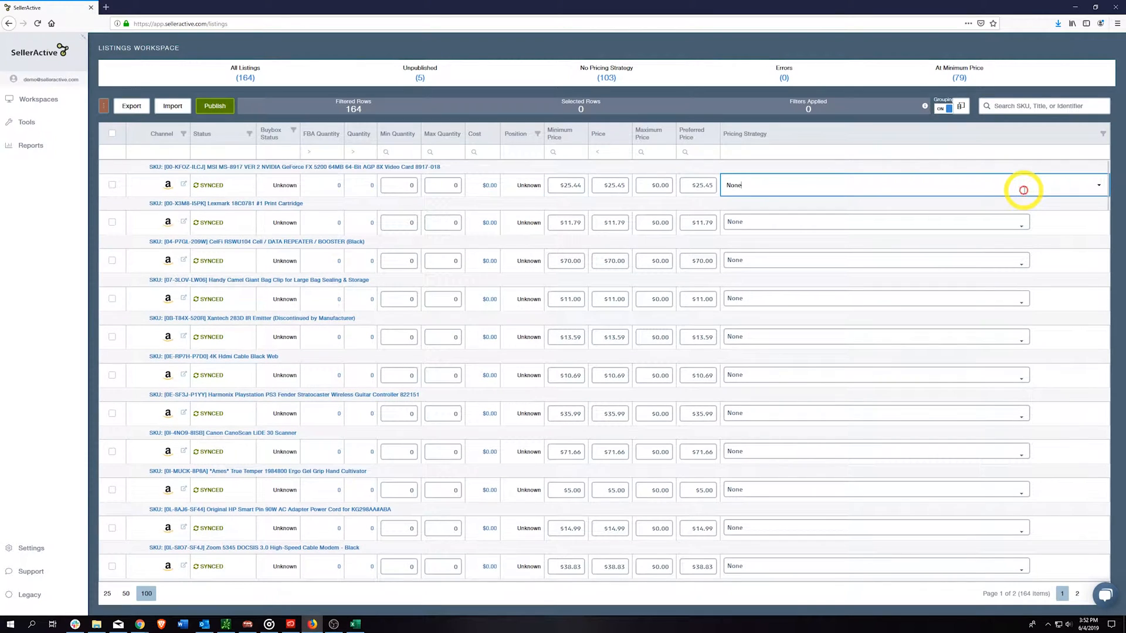
click(1098, 188)
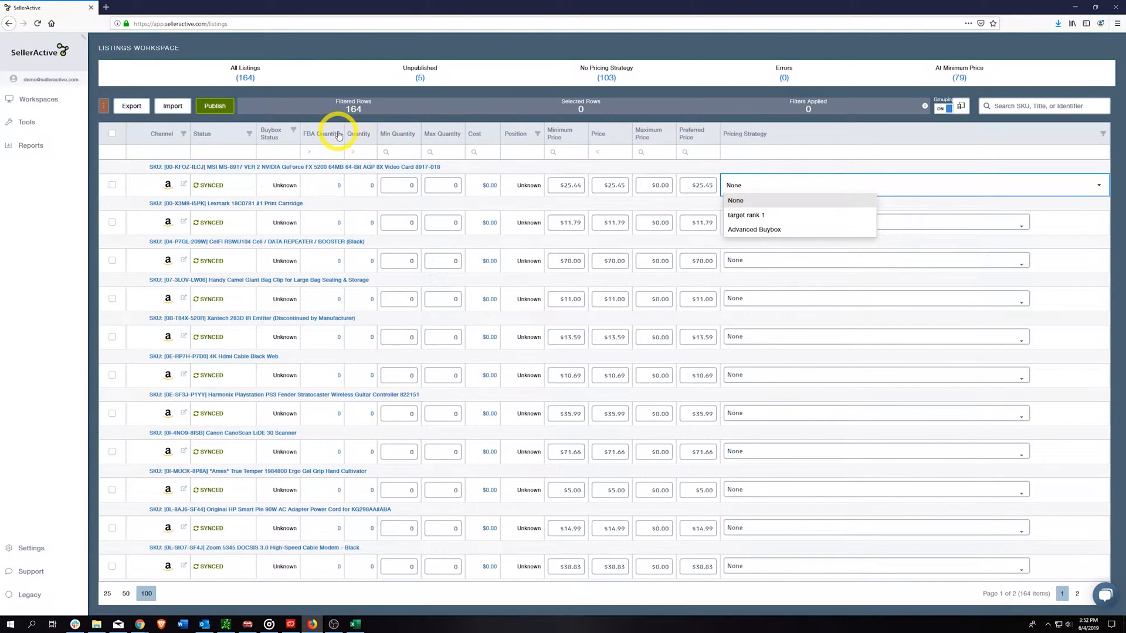
click(299, 61)
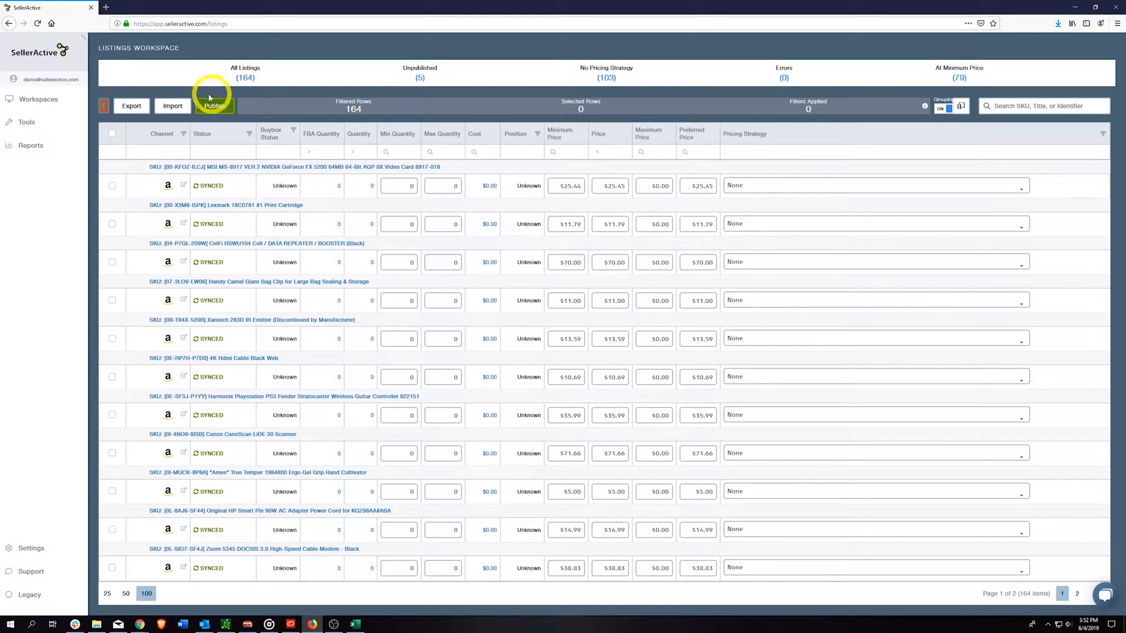
Step: Open the file uploads page and select the Inventory template for download
click(27, 125)
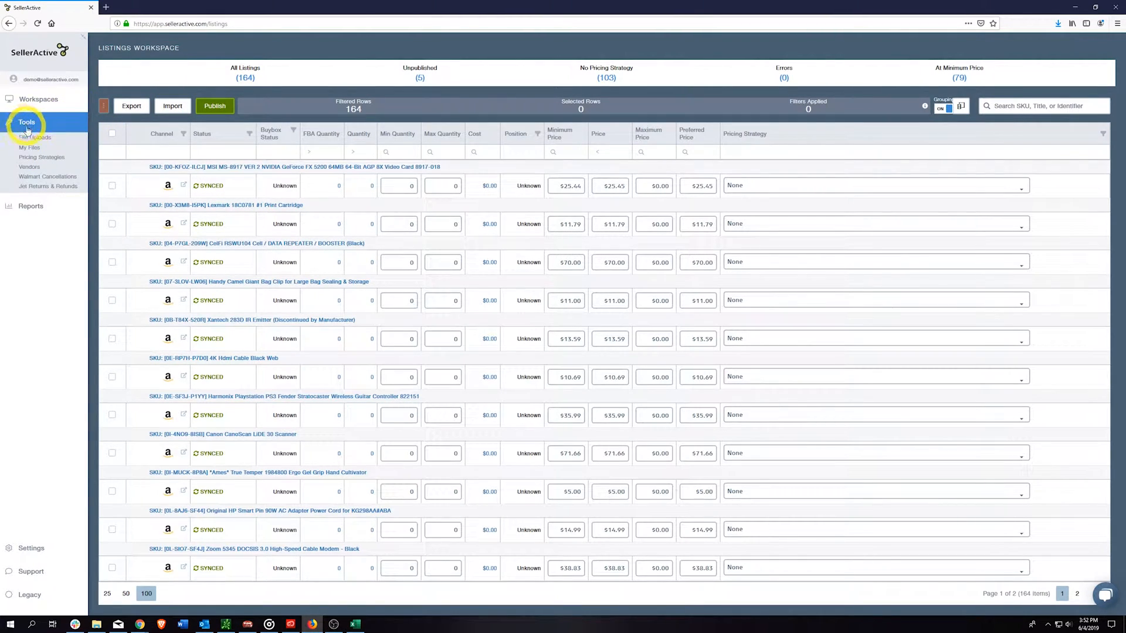
click(34, 139)
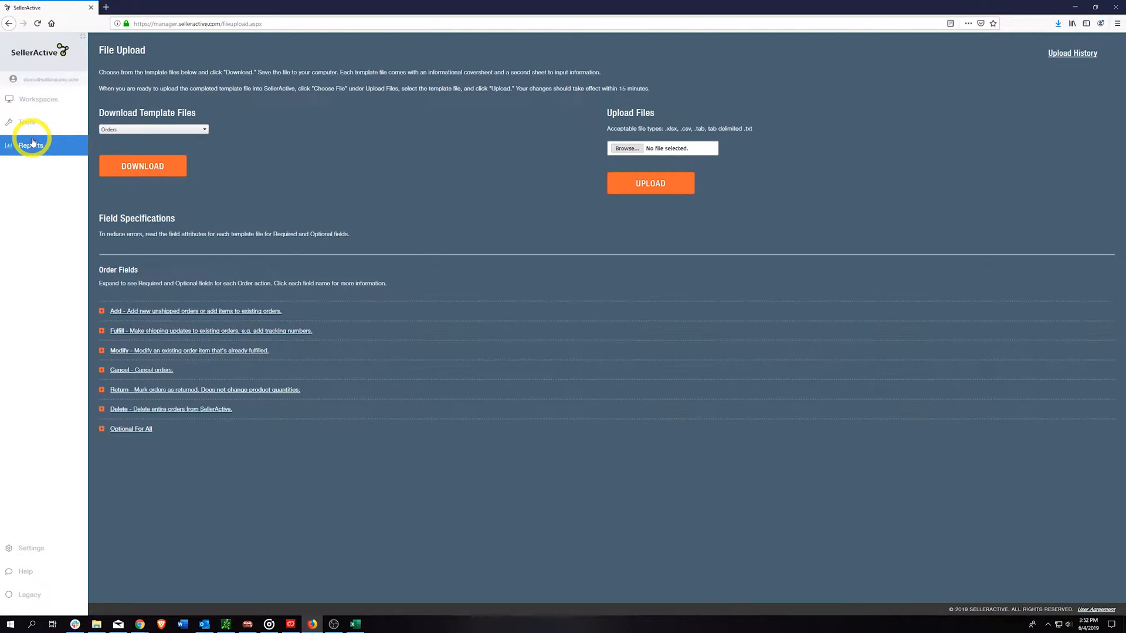
click(197, 130)
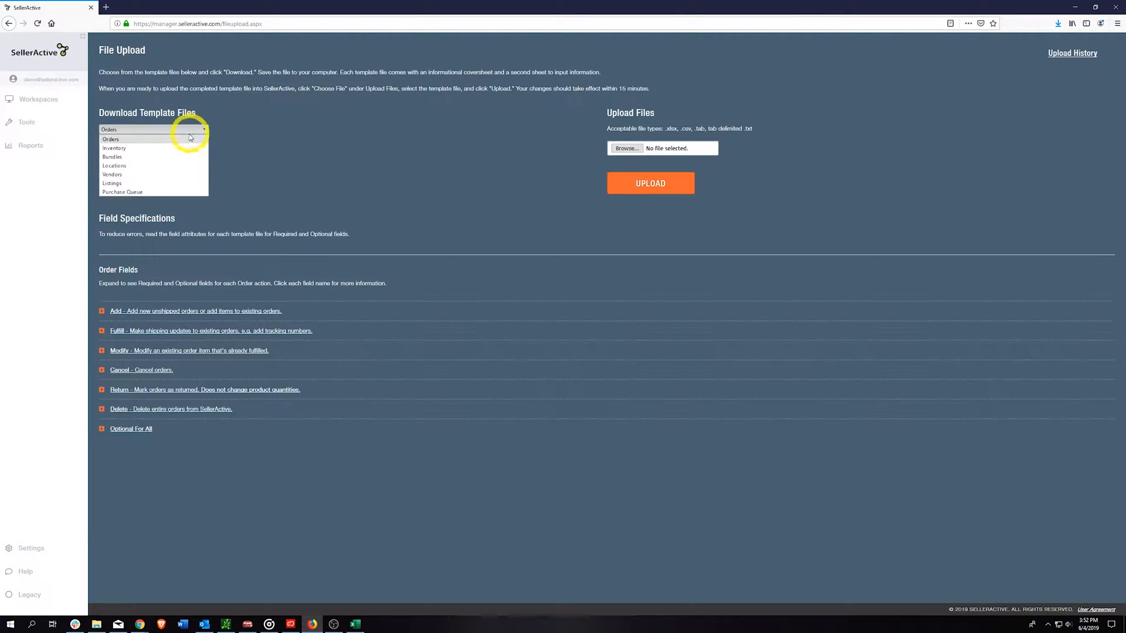
click(166, 147)
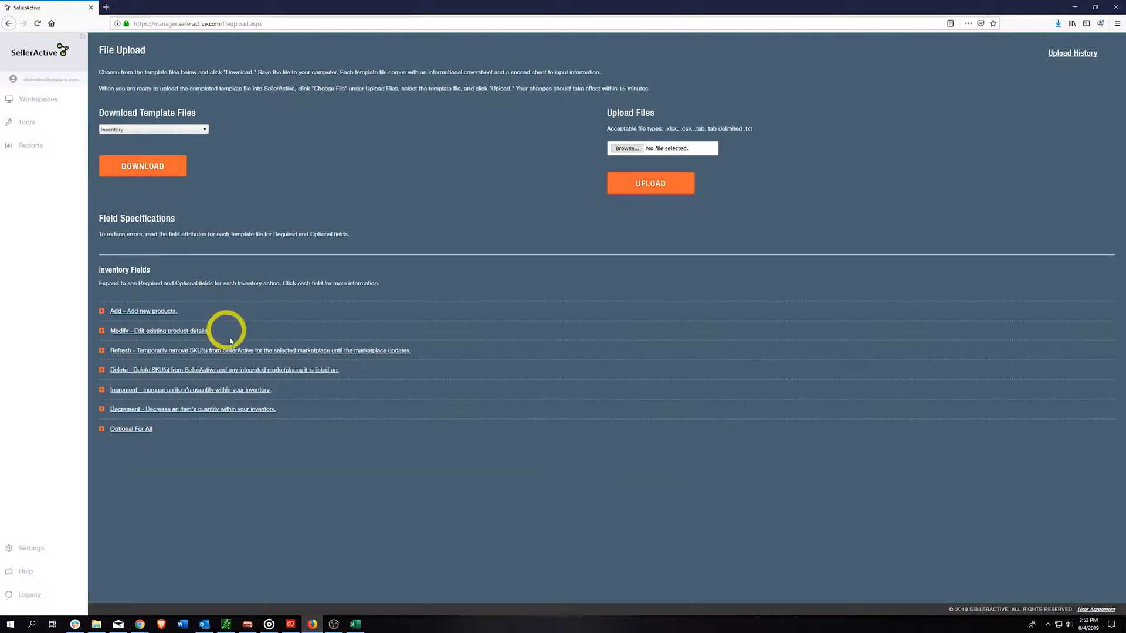
Step: Switch to the InventoryUploadSample workbook in Excel, review its coversheet, and highlight the InventoryAction, Site and SellerSKU columns on the Inventory sheet
click(356, 626)
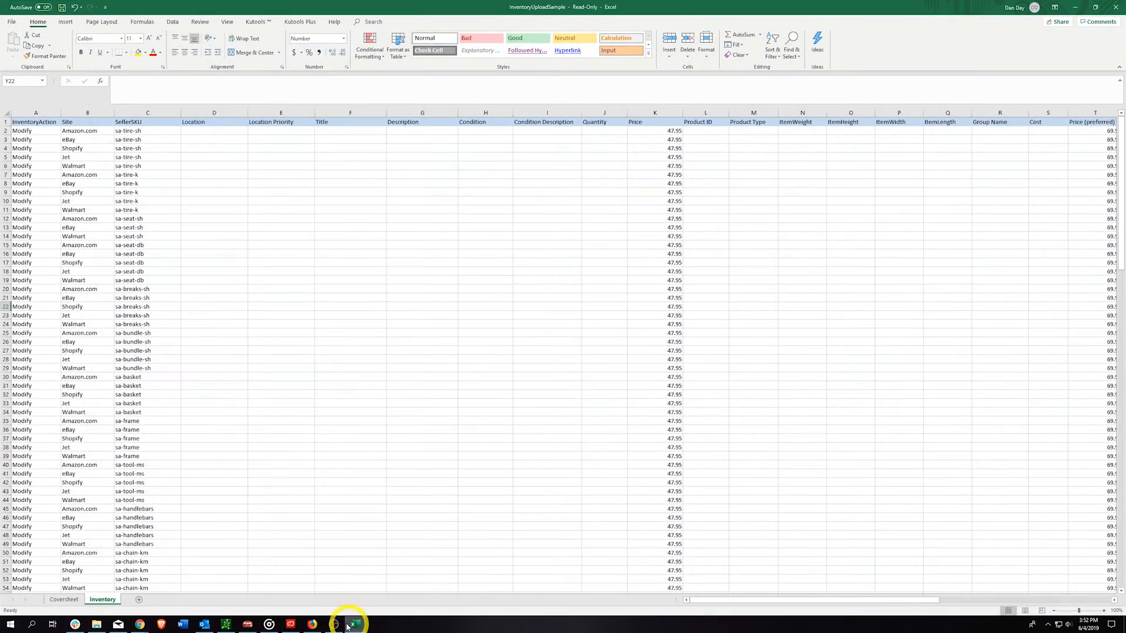
click(70, 601)
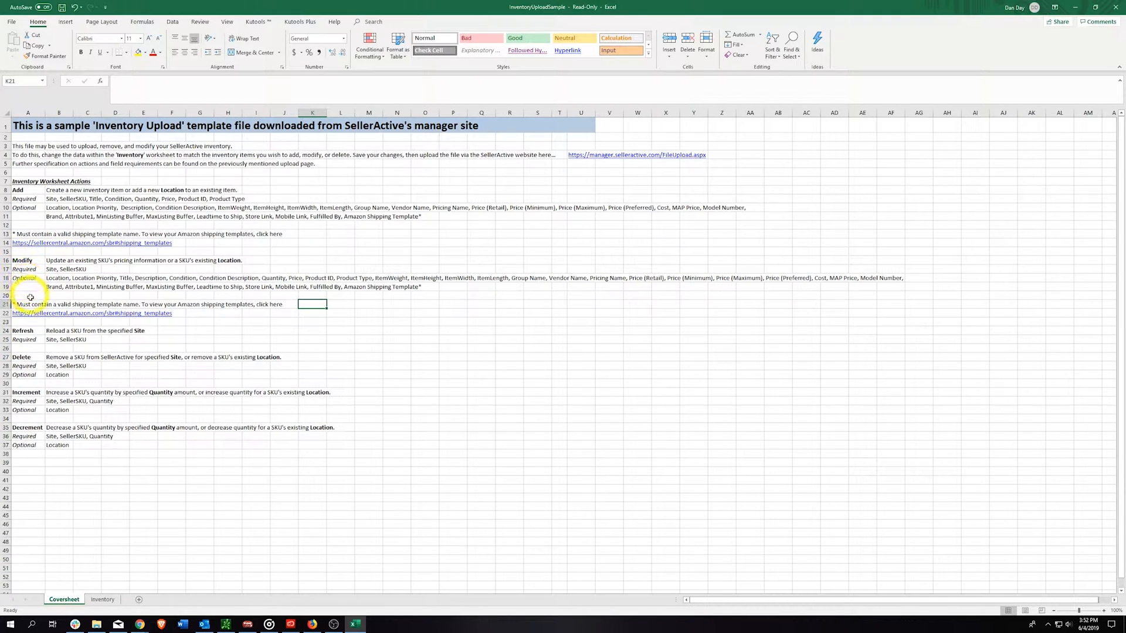
click(102, 602)
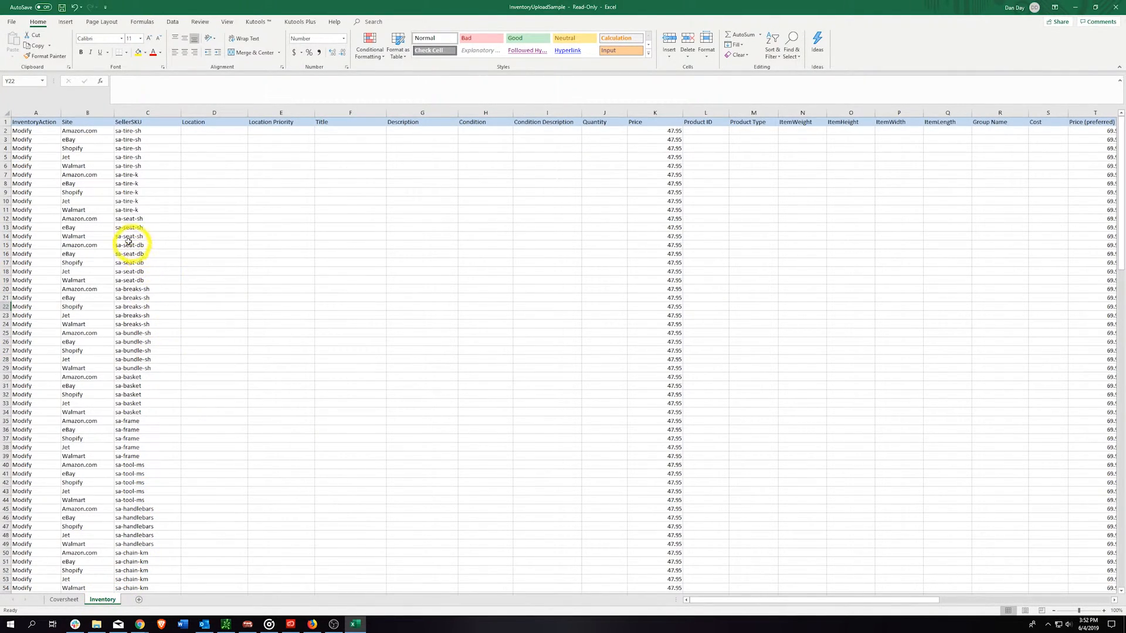
drag(36, 112, 143, 132)
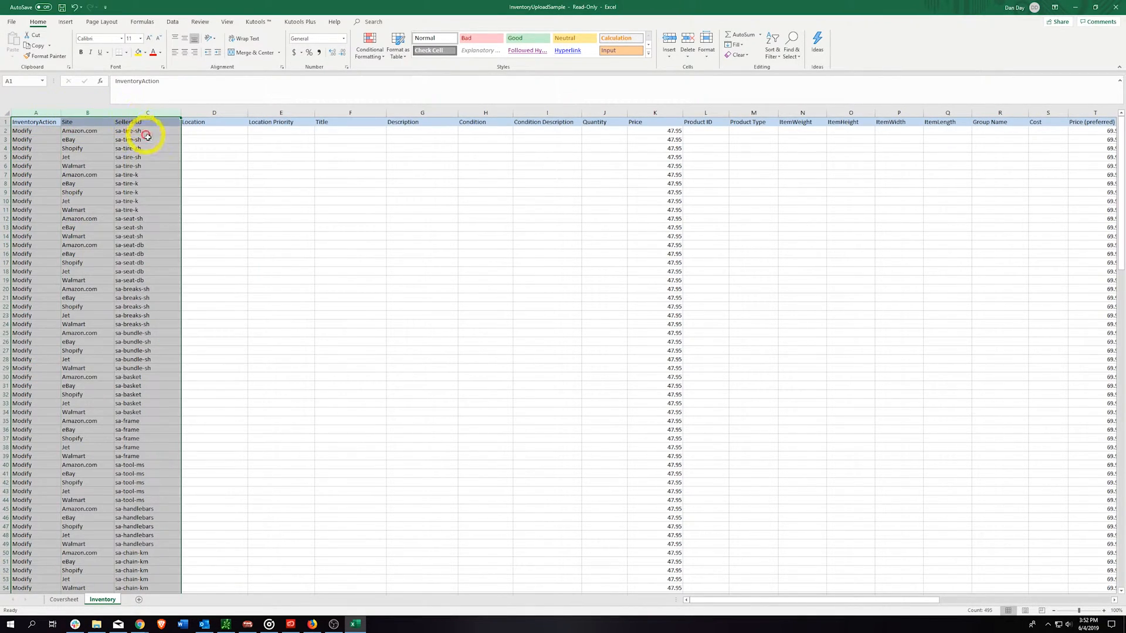
Step: Delete the Location through Quantity columns from the Inventory sheet
click(342, 251)
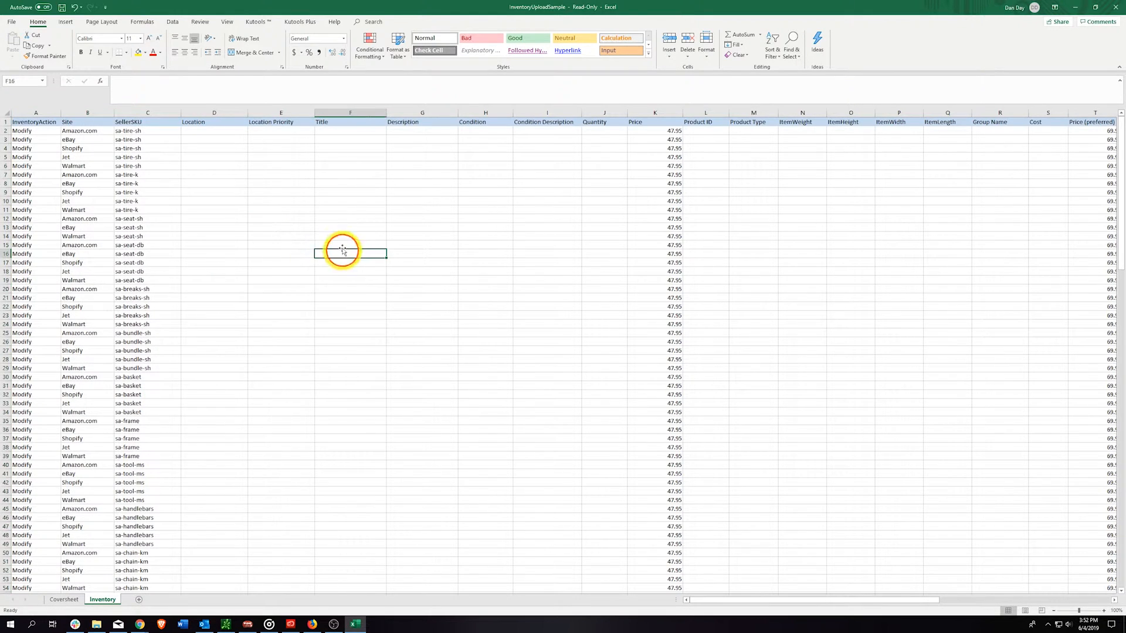
click(223, 113)
shift+click(608, 112)
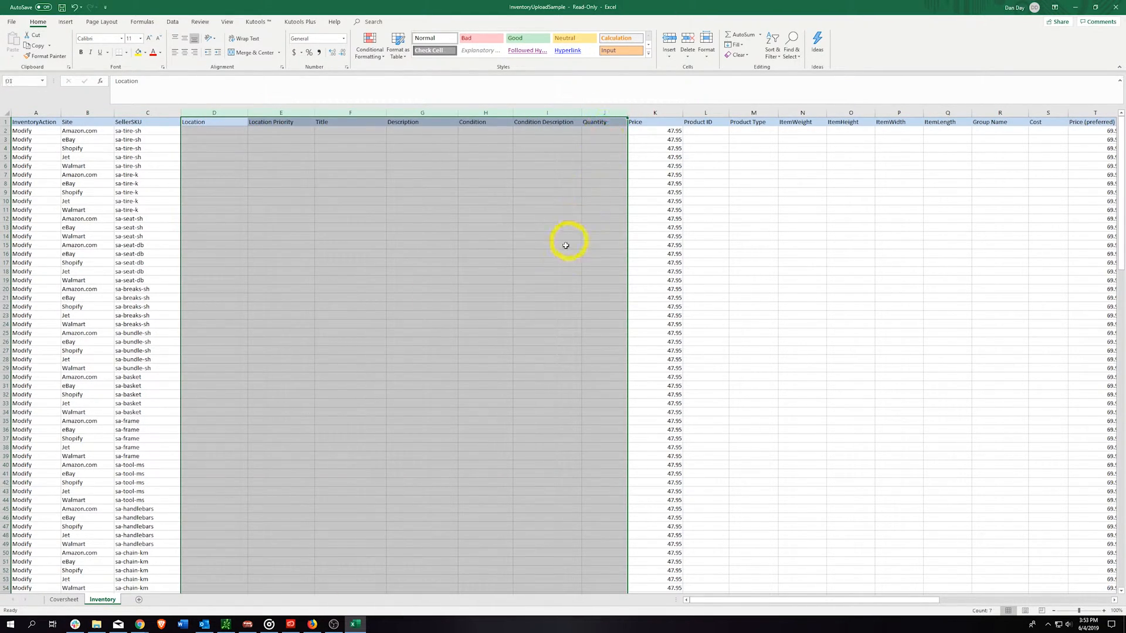
right_click(522, 291)
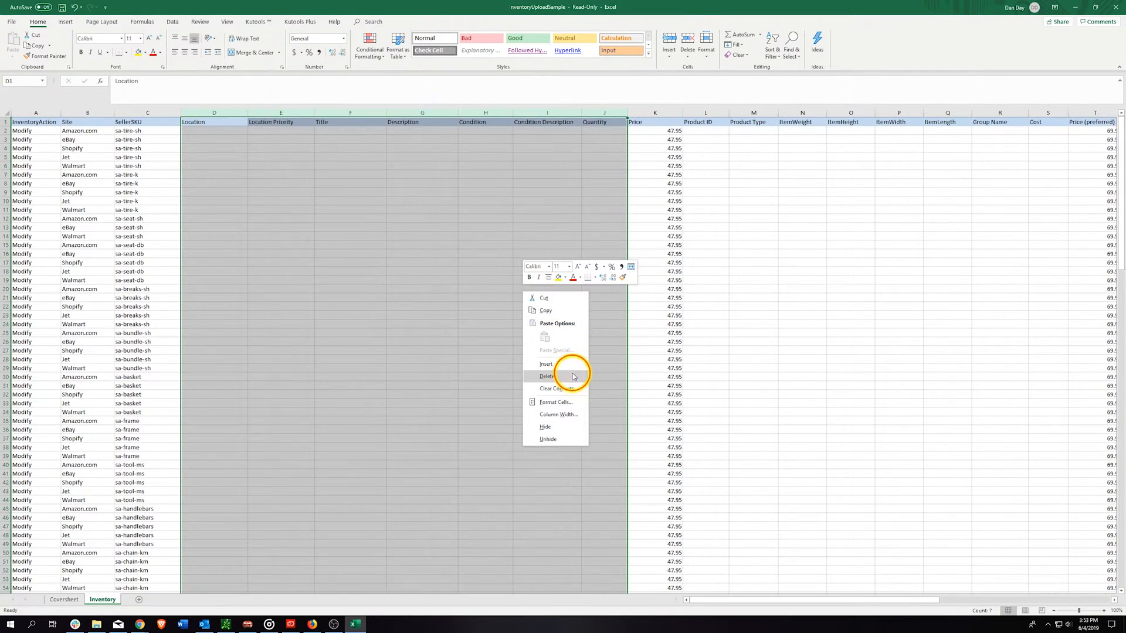
click(570, 373)
click(351, 247)
Step: Delete the Product ID through Cost columns, which sit between Price and Price (preferred)
click(264, 113)
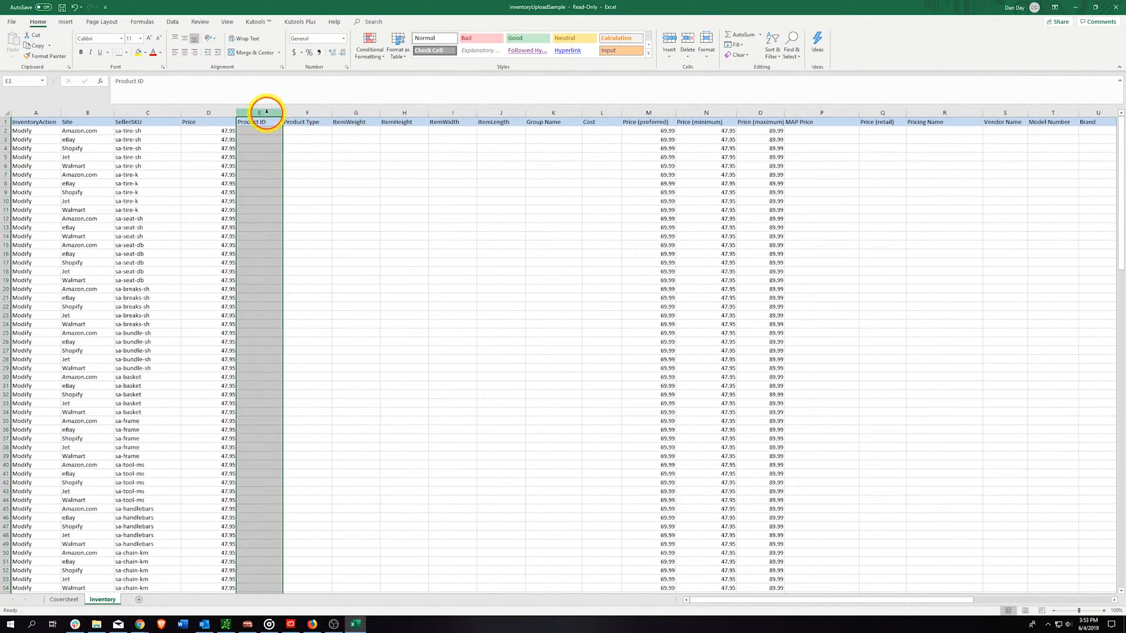
shift+click(600, 113)
right_click(599, 112)
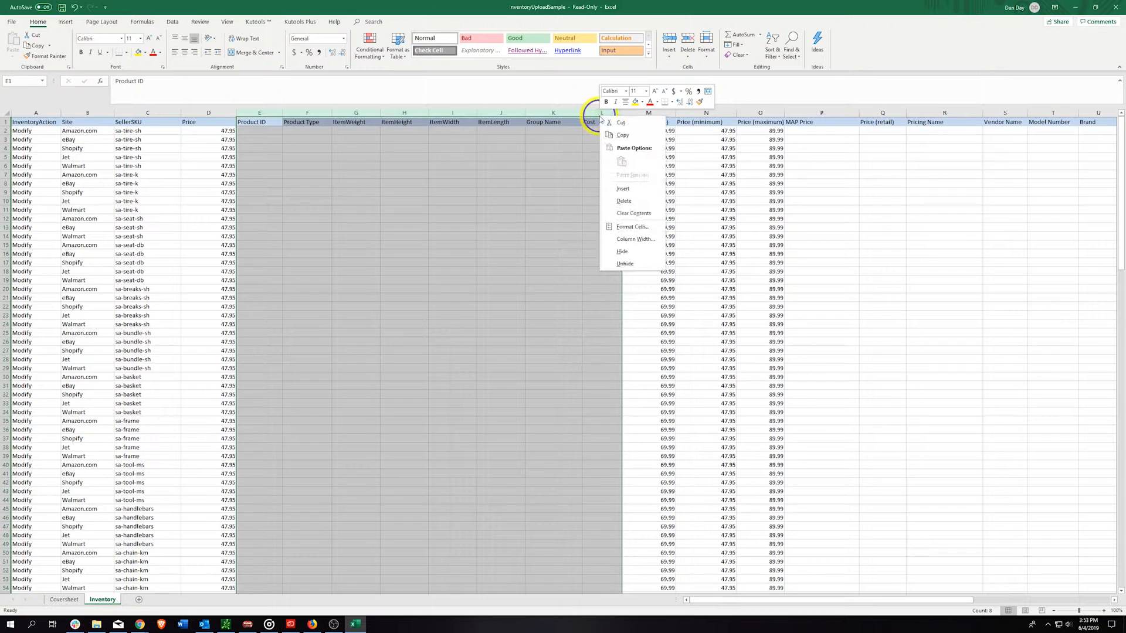
click(626, 197)
click(414, 171)
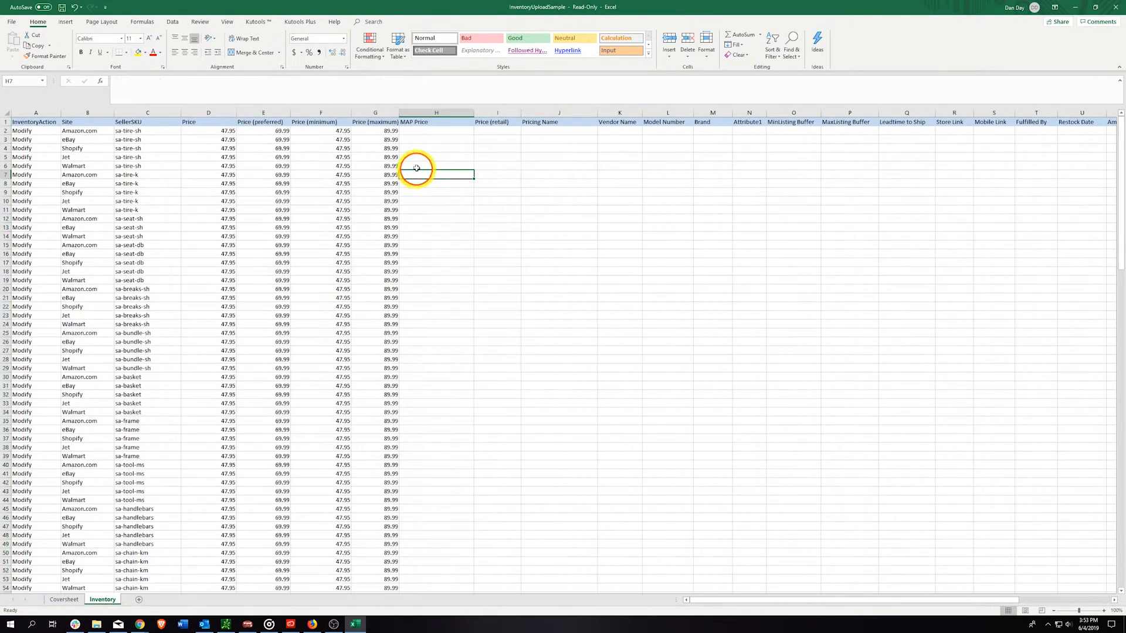
Step: Delete every column after Price (maximum), starting with MAP Price and ending with the Amazon shipping template column
click(438, 112)
key(ctrl+shift+Right)
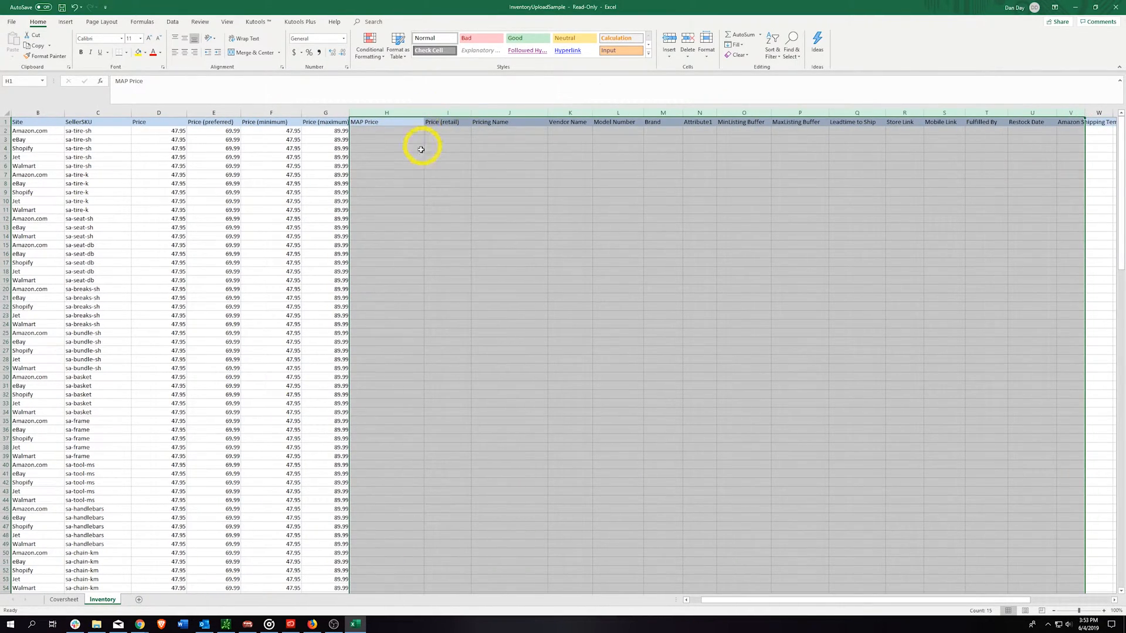
right_click(425, 174)
click(455, 260)
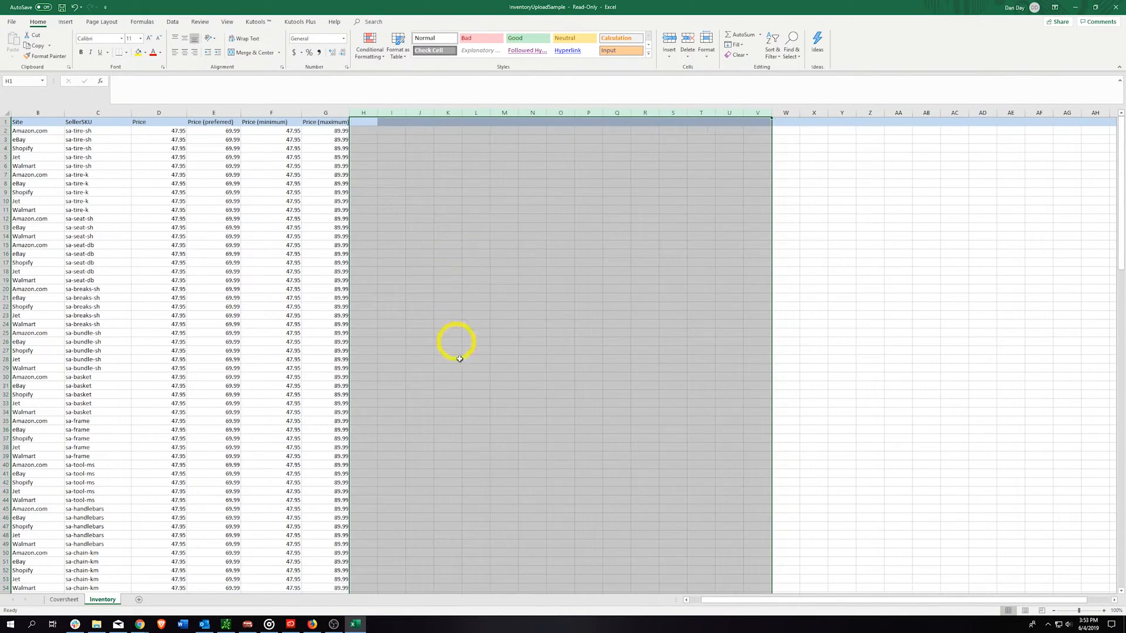
drag(746, 601, 699, 597)
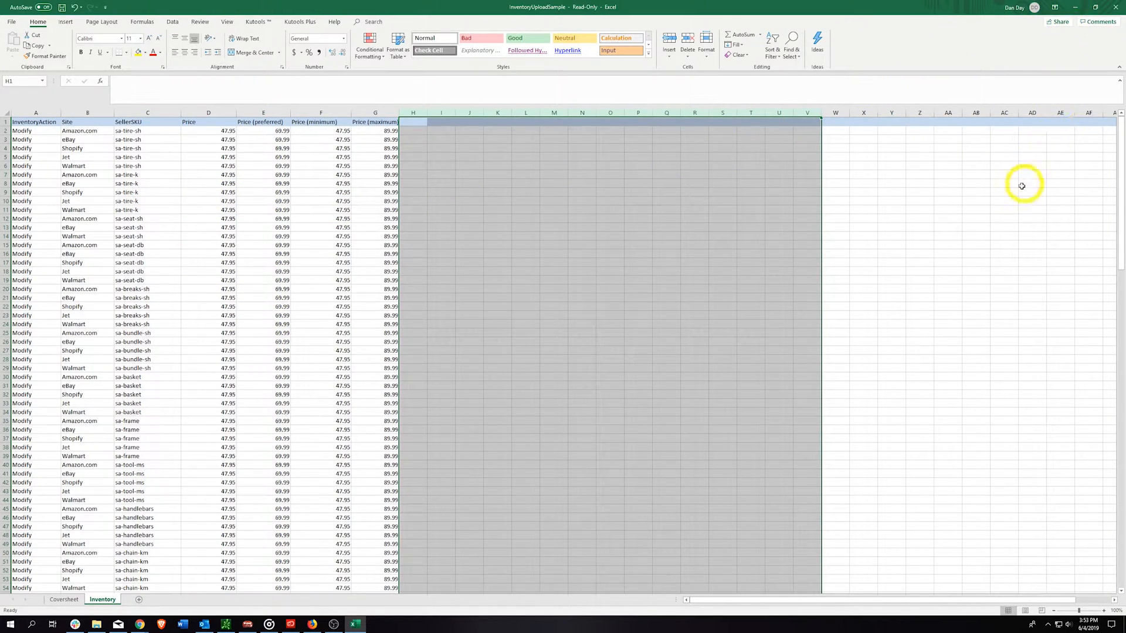
click(775, 261)
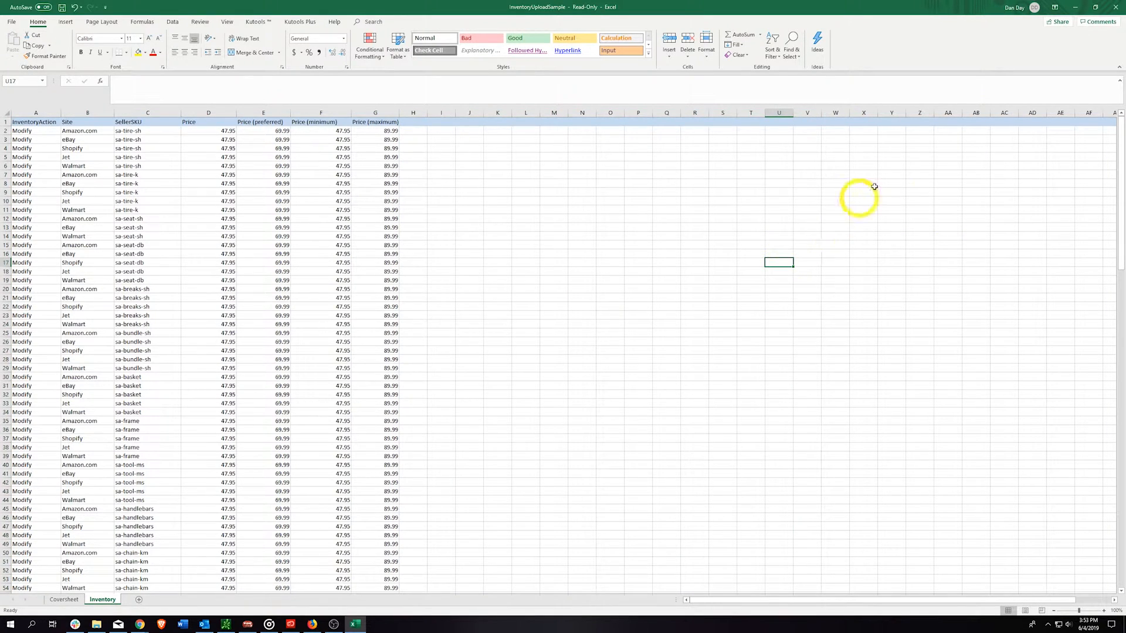
Step: Switch to SellerActive's File Upload page in Firefox and view the file selection dialog for uploads, closing it without choosing a file
click(1077, 8)
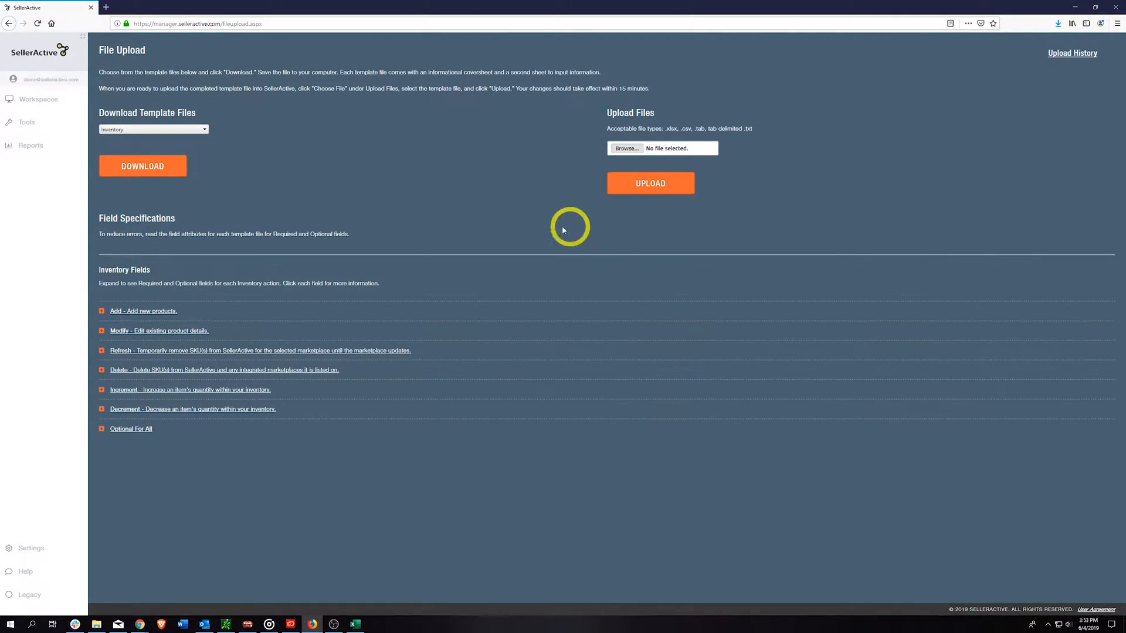
click(629, 150)
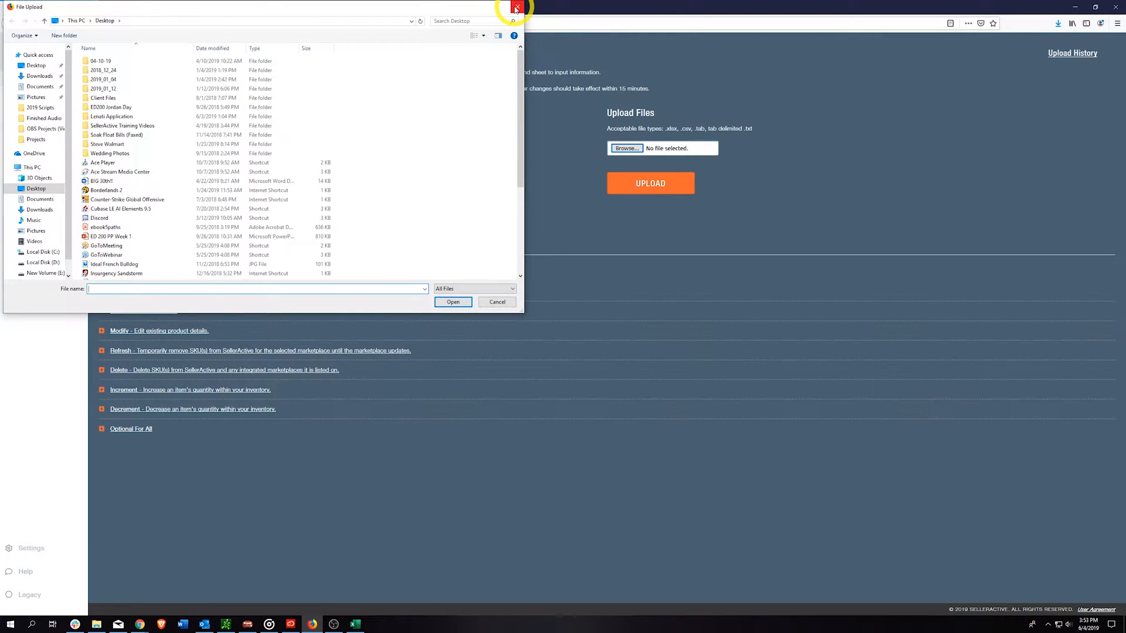
click(516, 7)
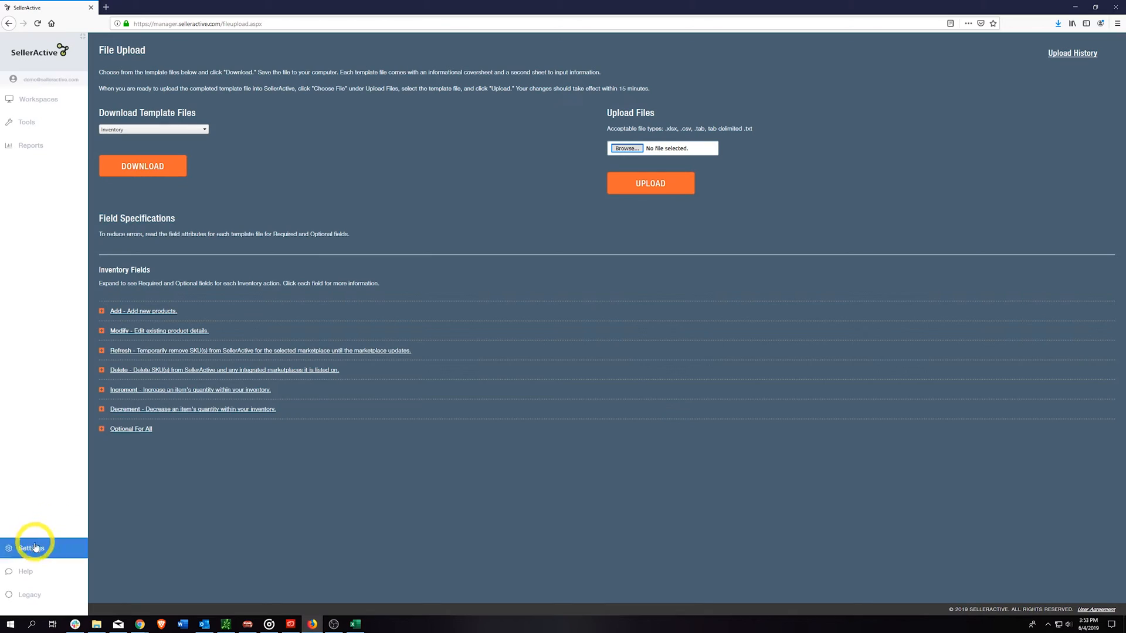
Step: Show the Help options in SellerActive's navigation
click(26, 576)
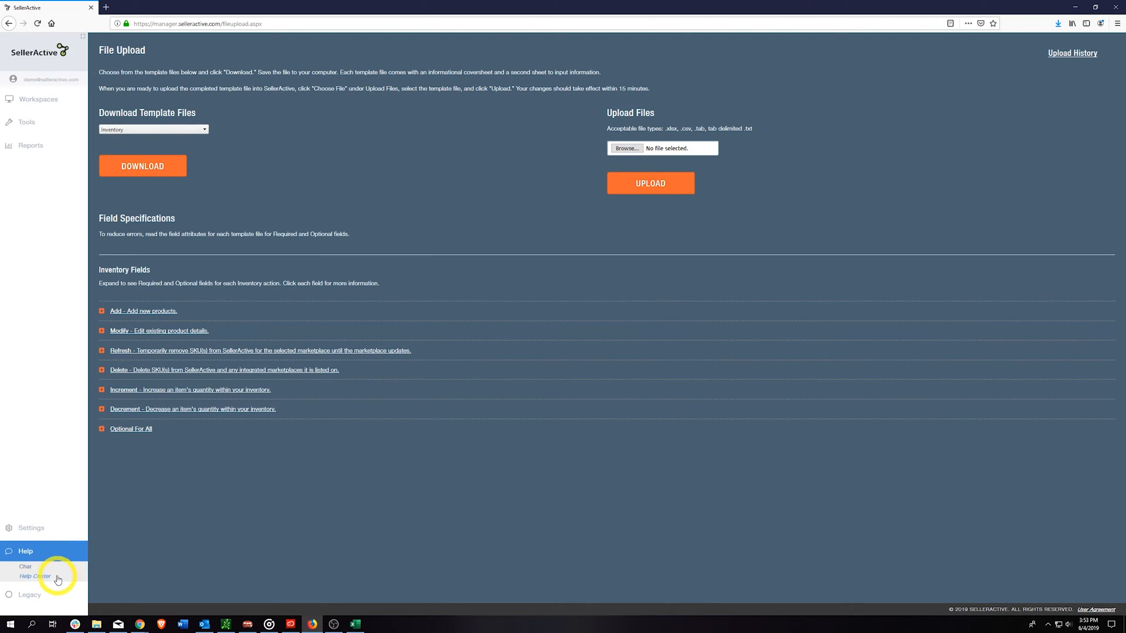